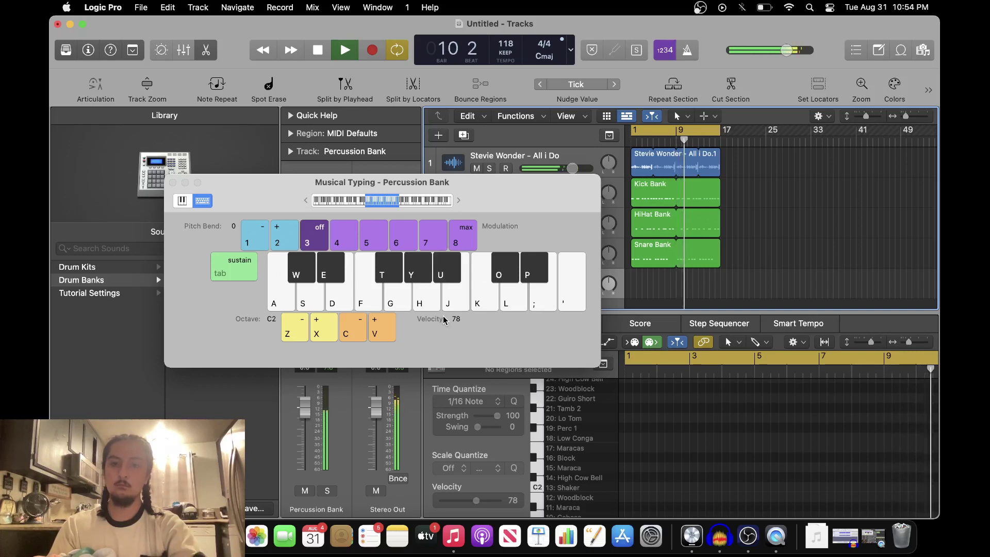
# Audition different Percussion Bank sounds on the Musical Typing keyboard over the looping beat
pyautogui.press('j')
pyautogui.press('u')
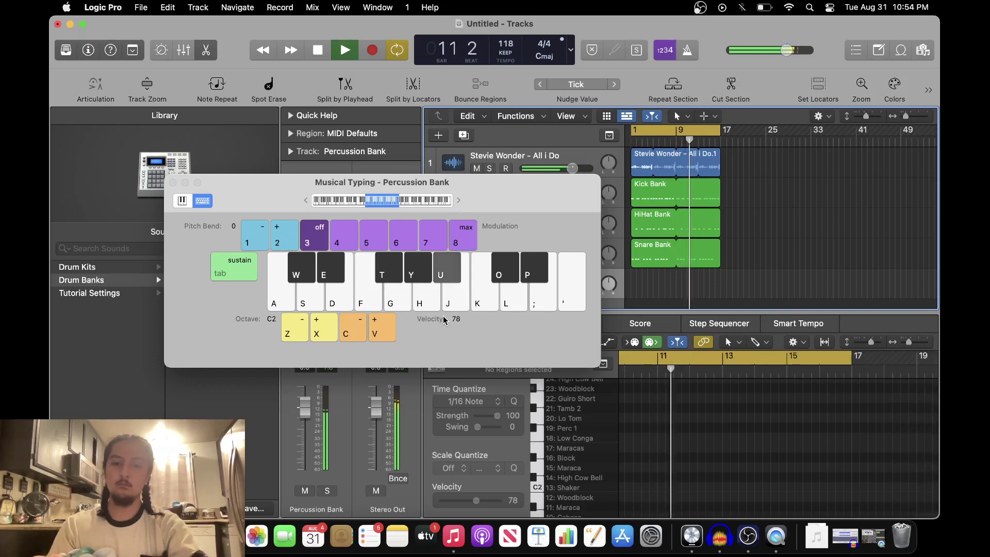
pyautogui.press('k')
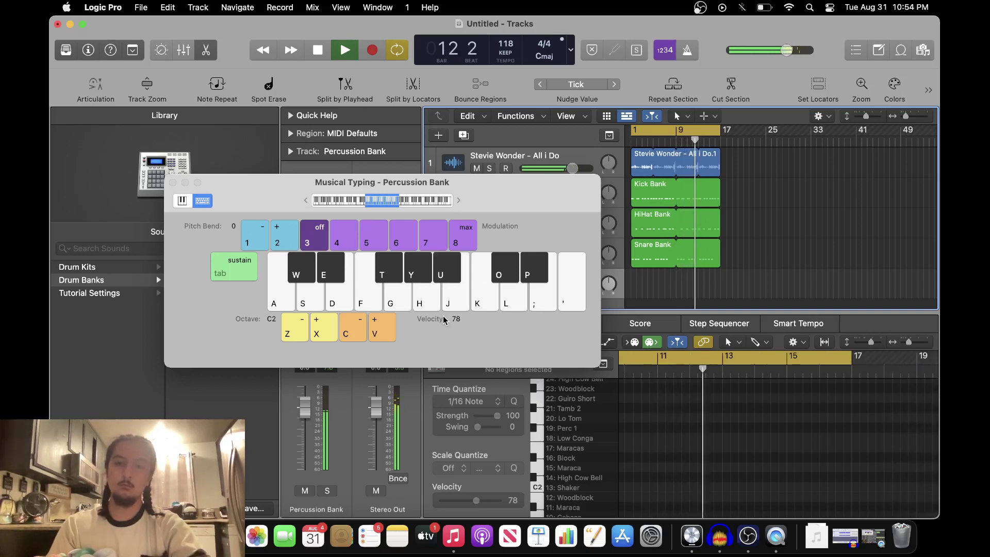
pyautogui.press('d')
pyautogui.press('d')
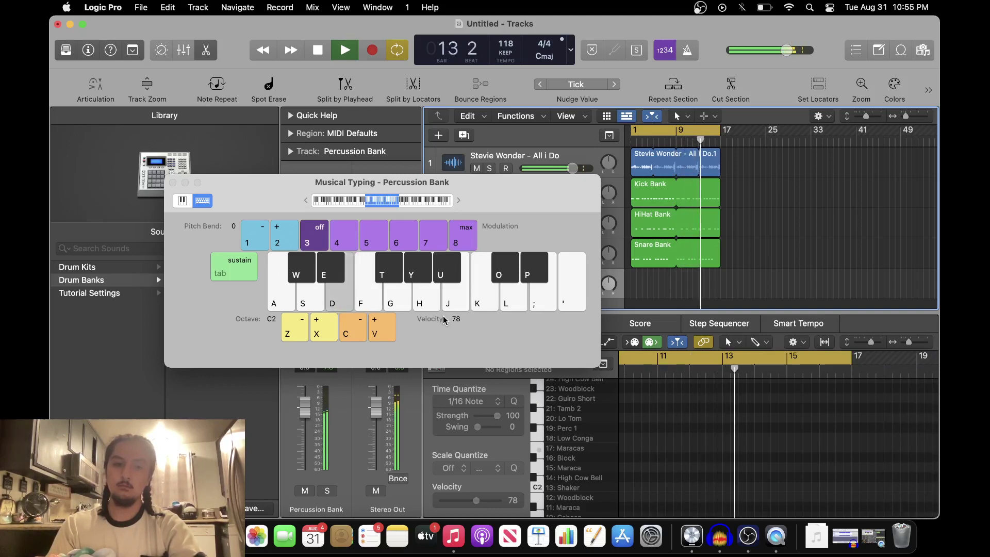
pyautogui.press('w')
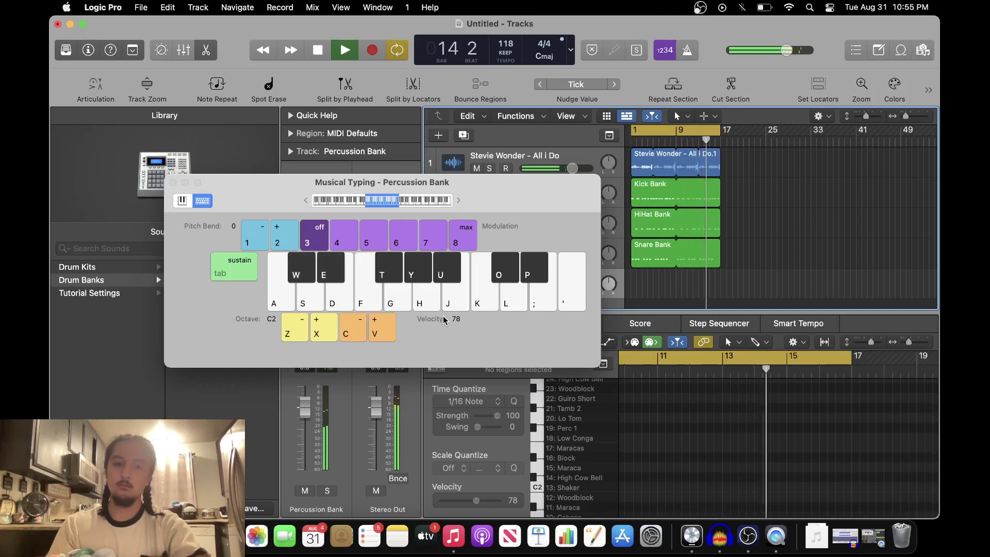
# Rehearse an alternating Block and Woodblock rhythm over the looping beat on the Percussion Bank track
pyautogui.press('e')
pyautogui.press('u')
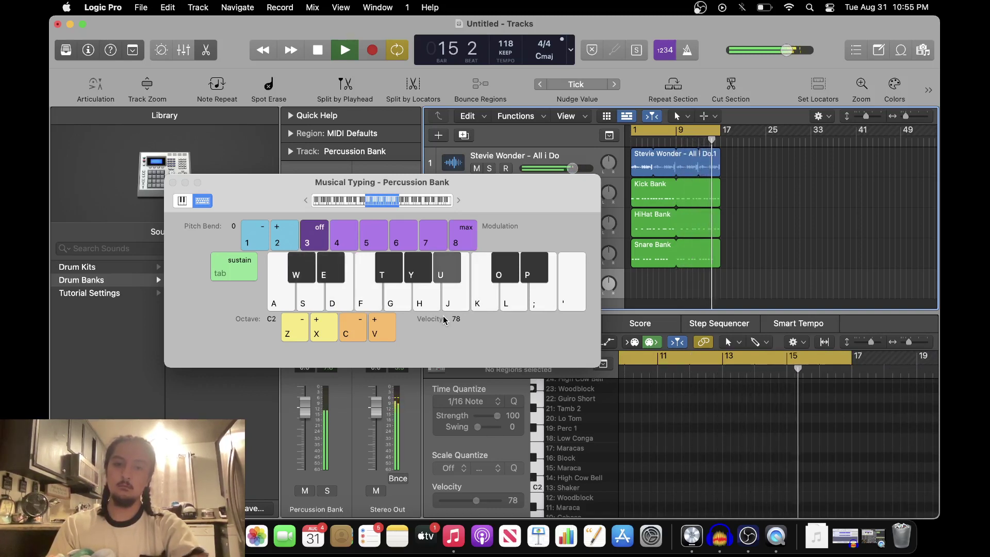
pyautogui.press('e')
pyautogui.press('u')
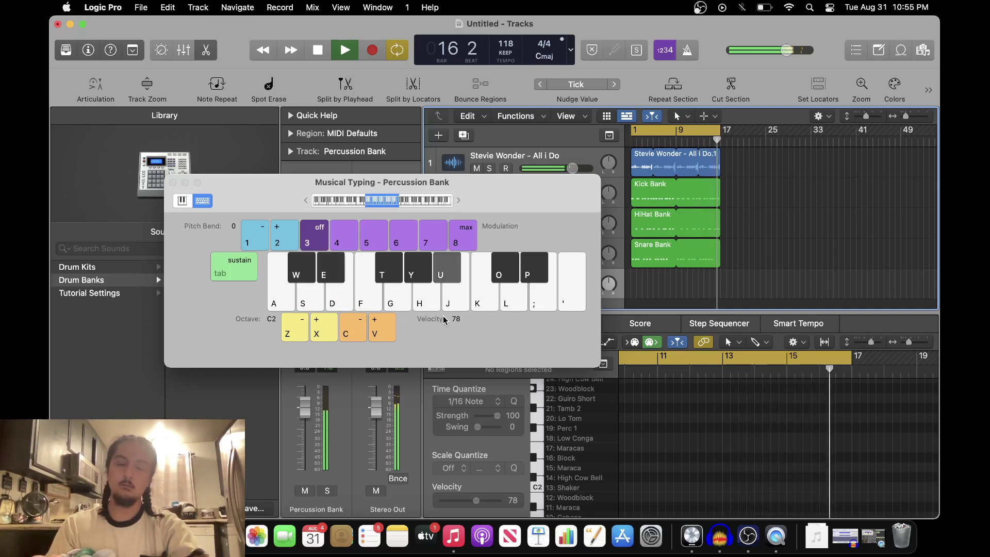
pyautogui.press('e')
pyautogui.press('u')
pyautogui.press('e')
pyautogui.press('u')
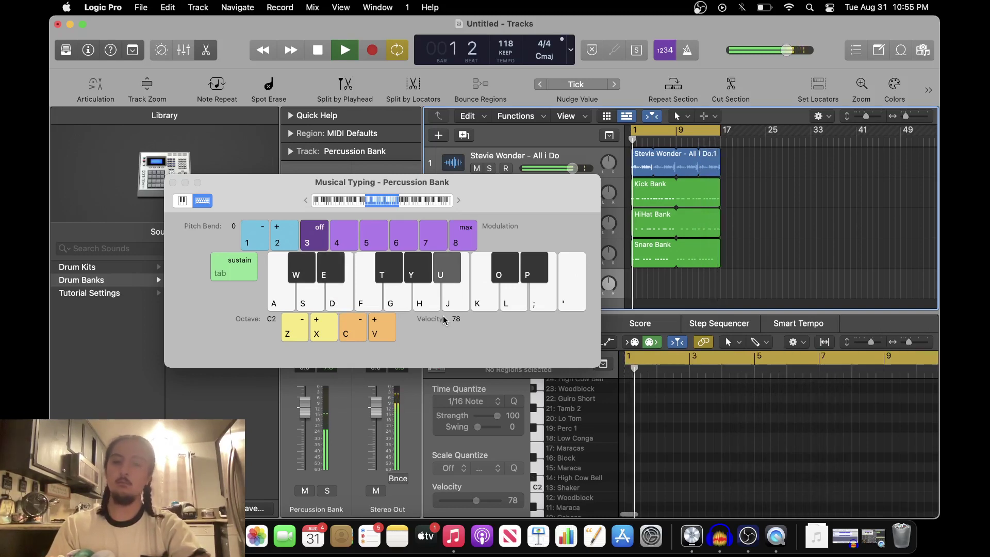
pyautogui.press('e')
pyautogui.press('u')
pyautogui.press('u')
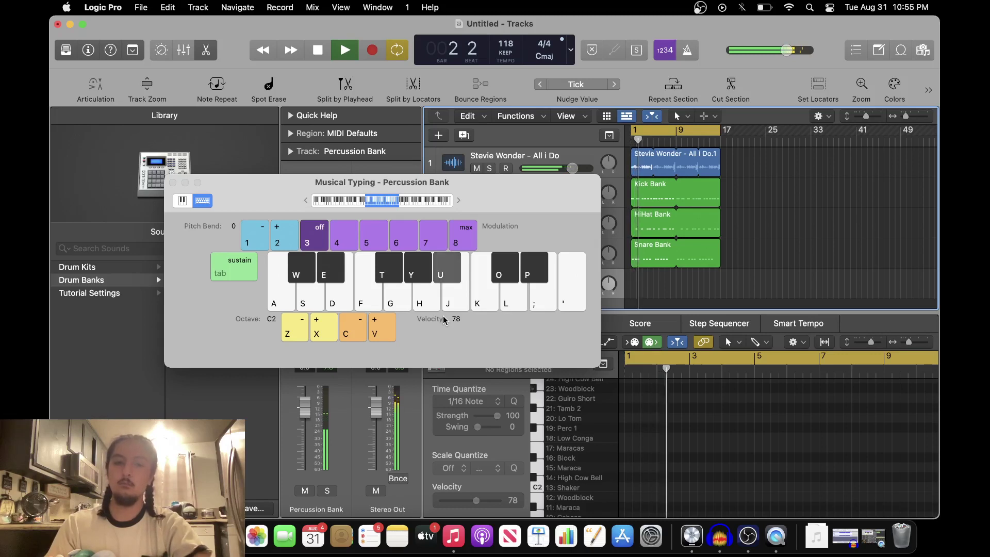
pyautogui.press('e')
# Record a four-bar Block and Woodblock pattern on the Percussion Bank track, starting at bar 1
pyautogui.press('r')
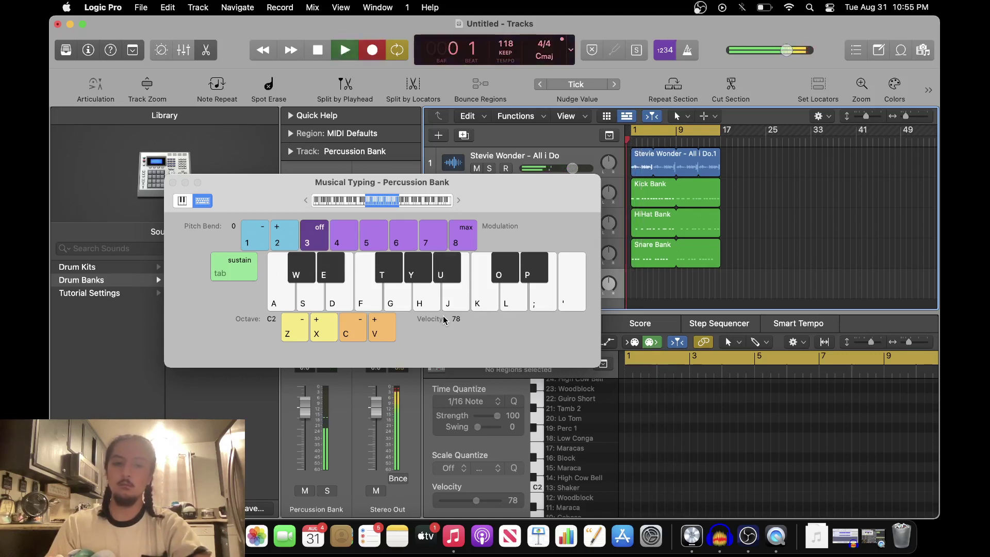
pyautogui.press('e')
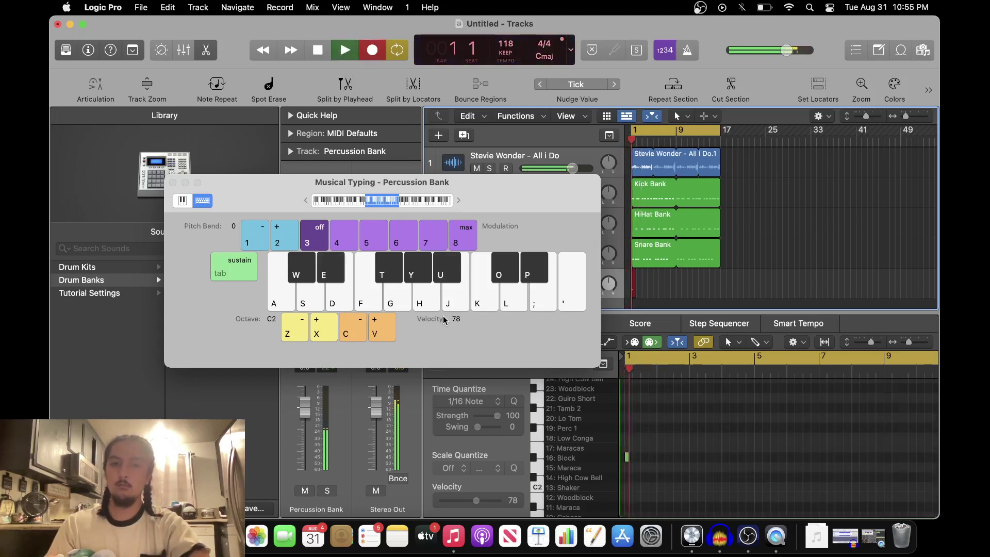
pyautogui.press('e')
pyautogui.press('u')
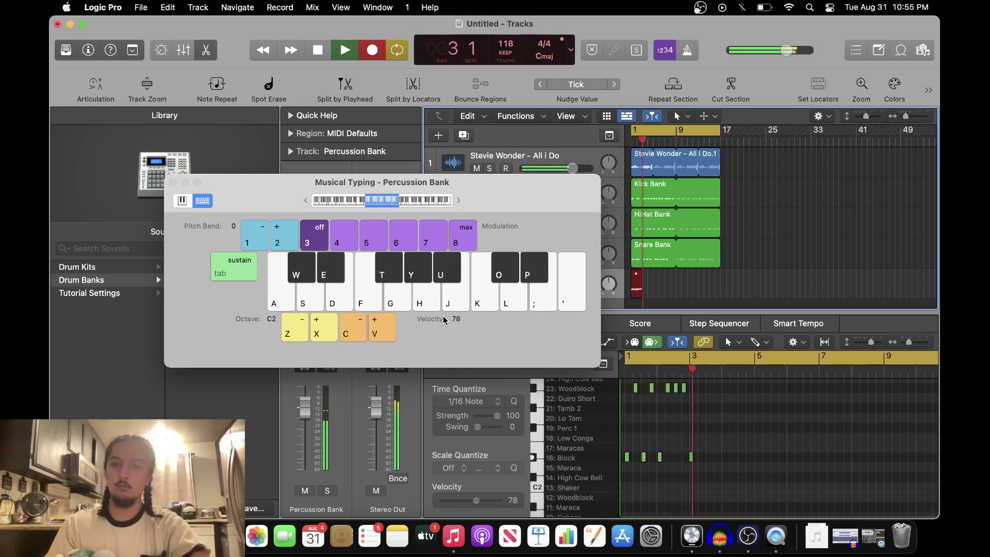
pyautogui.press('u')
pyautogui.press('e')
pyautogui.press('u')
pyautogui.press('e')
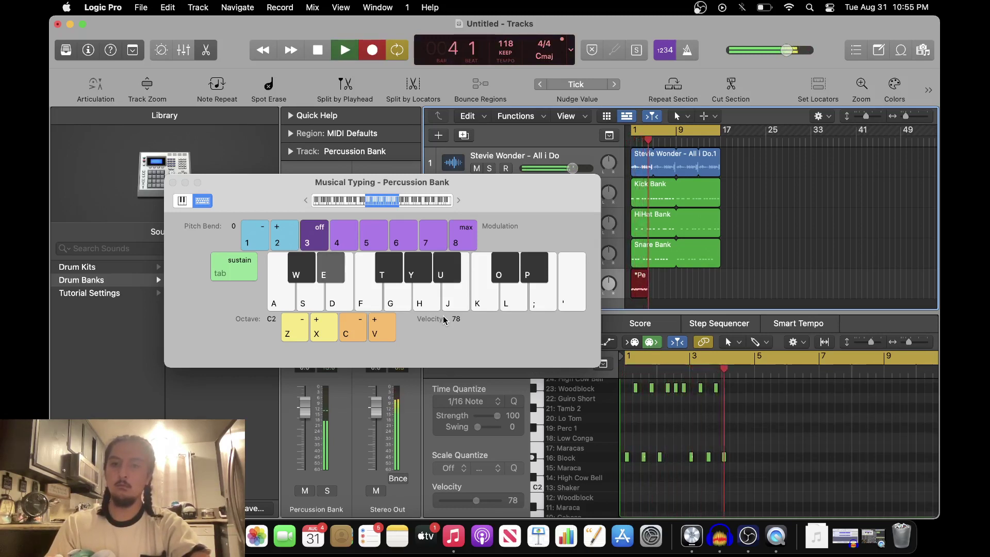
pyautogui.press('u')
pyautogui.press('e')
pyautogui.press('e')
pyautogui.press('space')
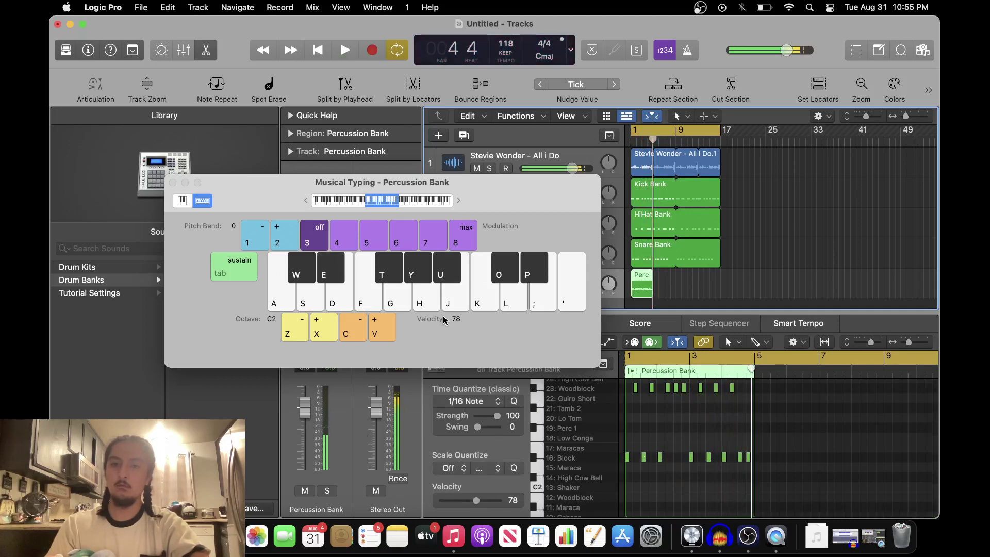
# Record a two-bar alternating Block and Woodblock take over the Percussion Bank region from bar 1, and delete the region
pyautogui.click(763, 488)
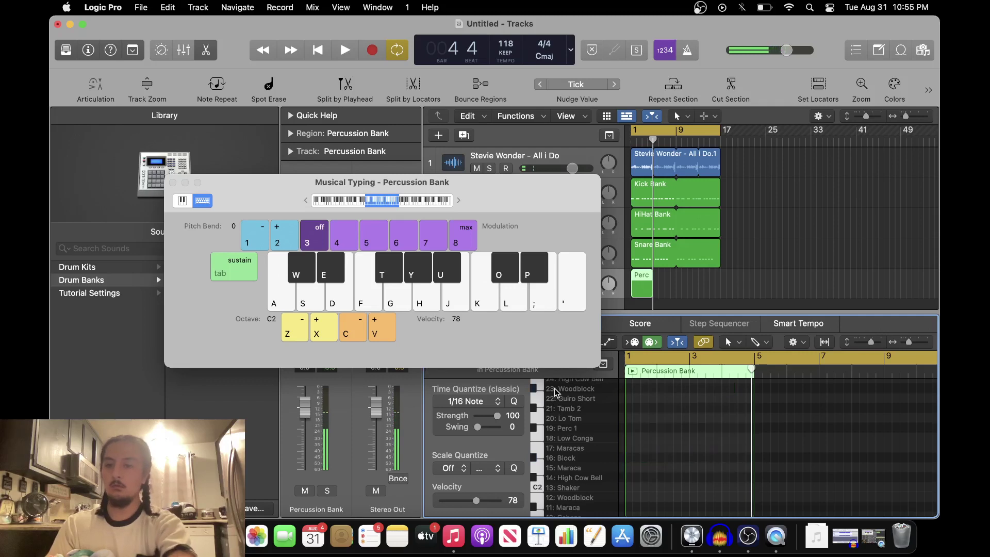
pyautogui.press('Return')
pyautogui.press('r')
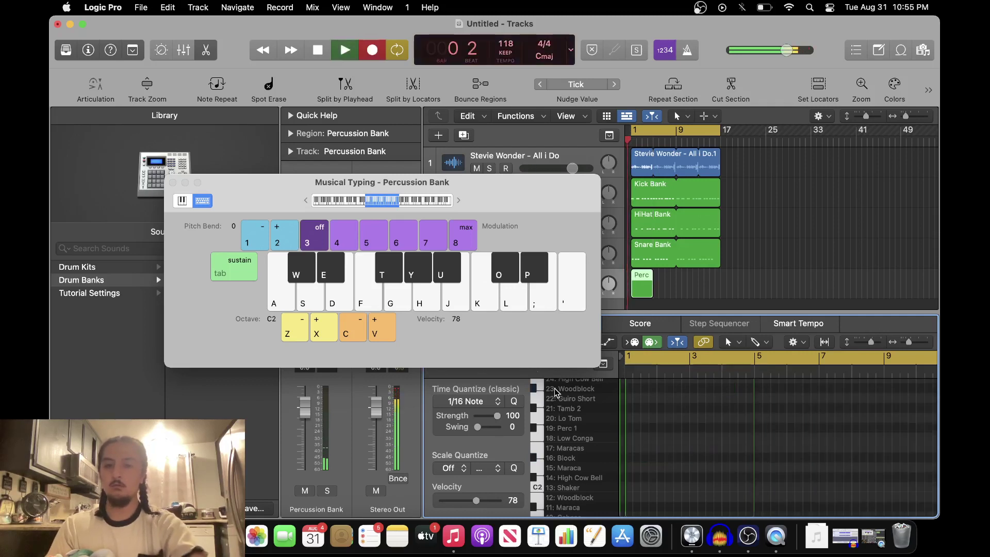
pyautogui.press('e')
pyautogui.press('u')
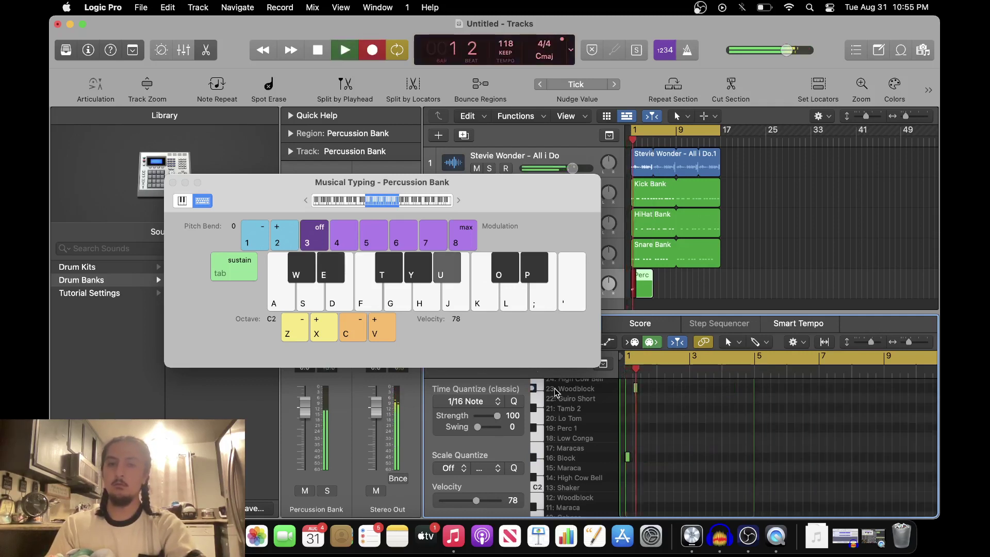
pyautogui.press('e')
pyautogui.press('u')
pyautogui.press('e')
pyautogui.press('u')
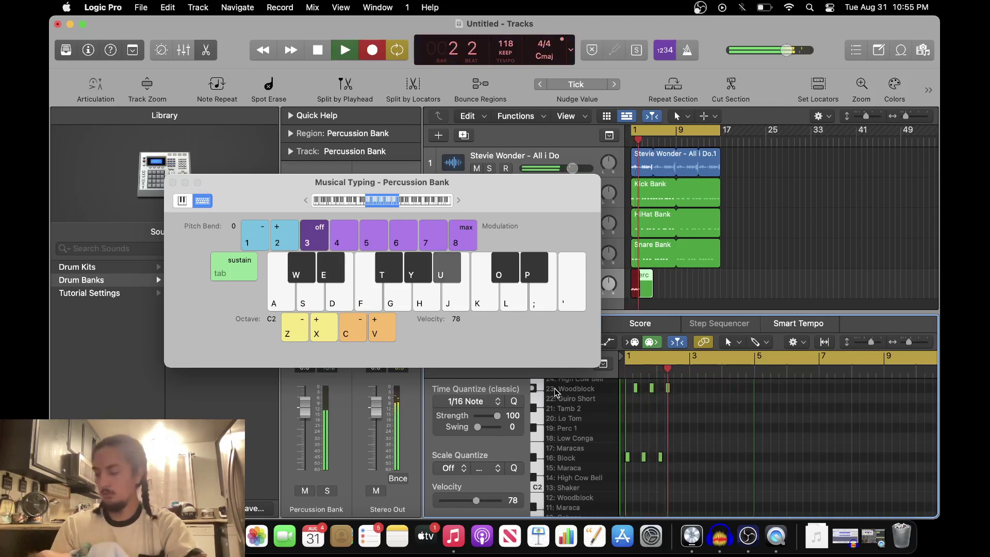
pyautogui.press('e')
pyautogui.press('u')
pyautogui.press('space')
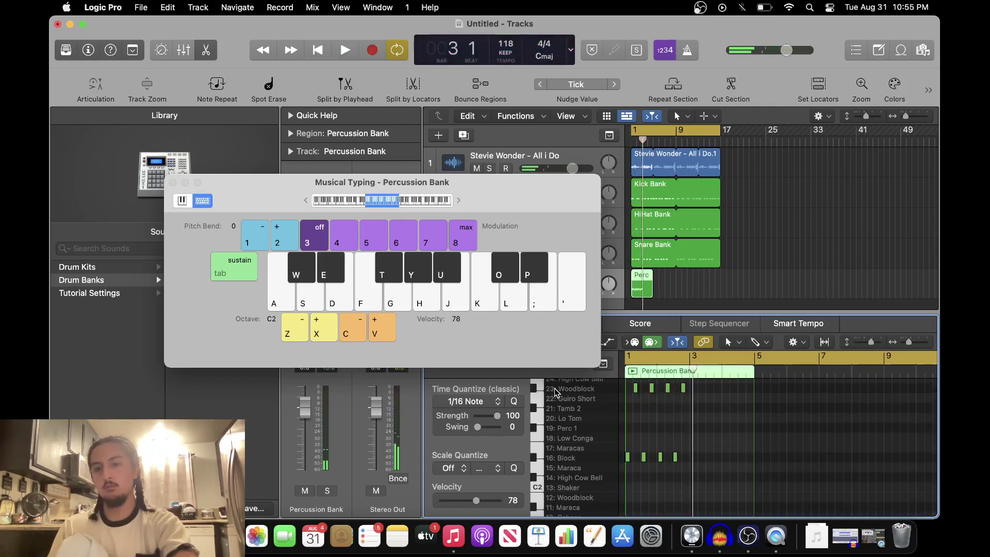
pyautogui.click(642, 282)
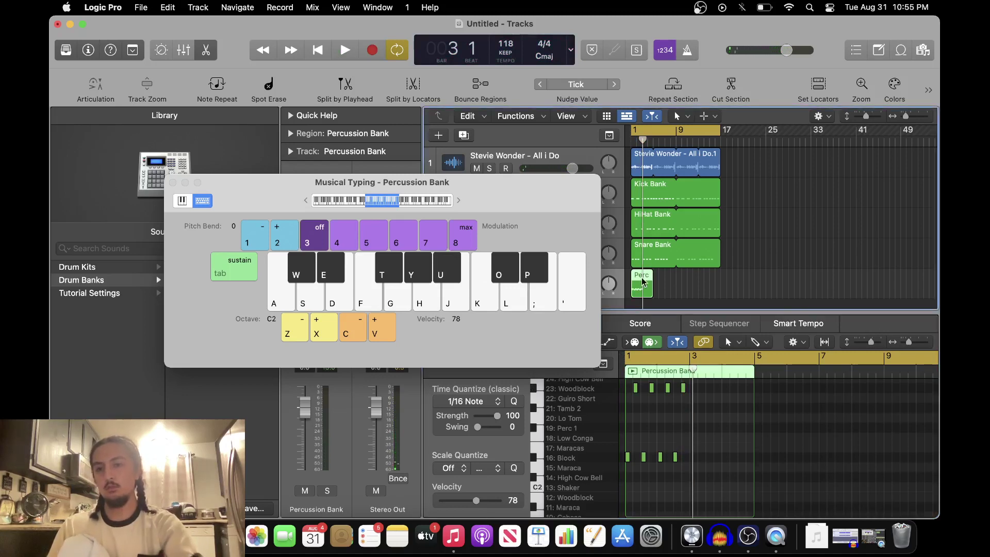
pyautogui.press('Delete')
# Record a fresh Block and Woodblock pattern across bars 1 to 4 of the empty Percussion Bank track
pyautogui.press('r')
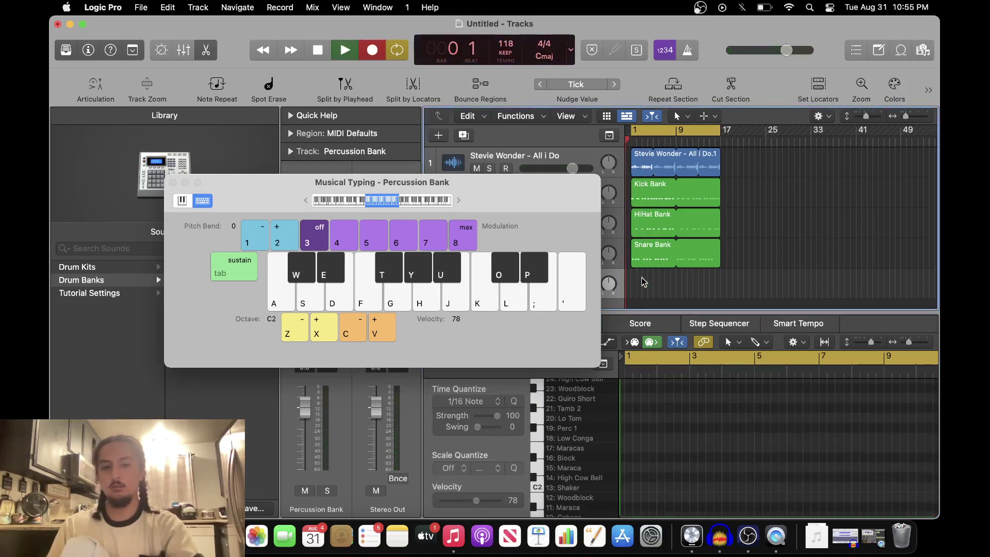
pyautogui.press('e')
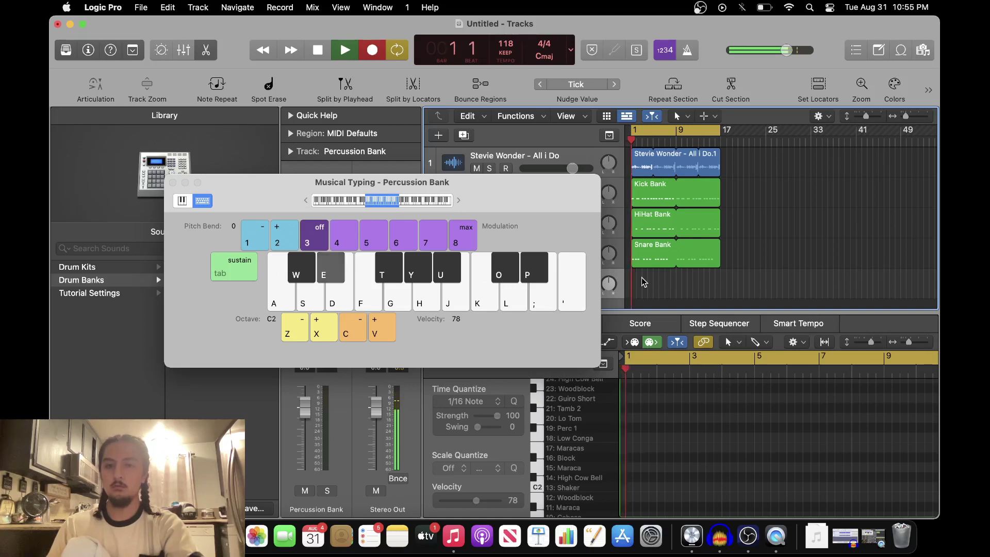
pyautogui.press('u')
pyautogui.press('e')
pyautogui.press('u')
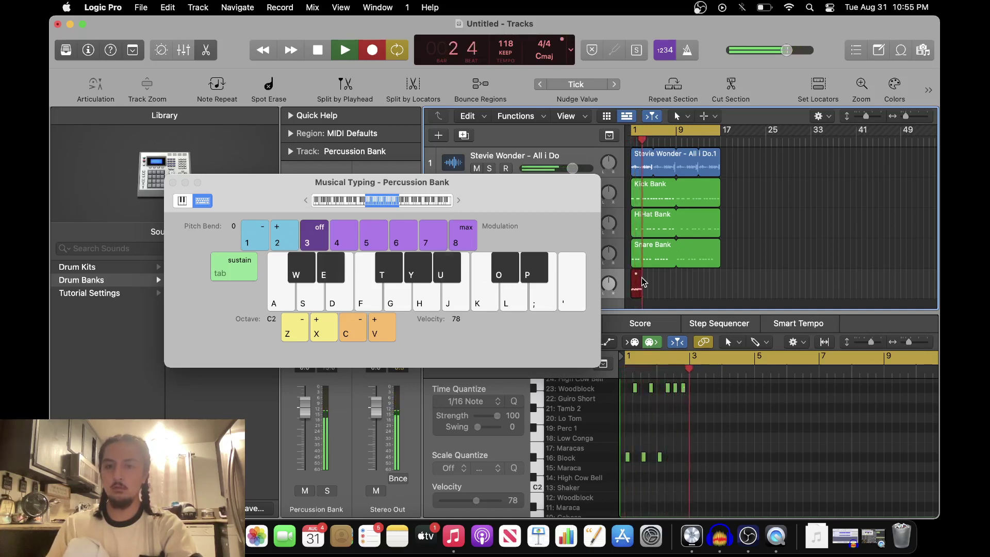
pyautogui.press('e')
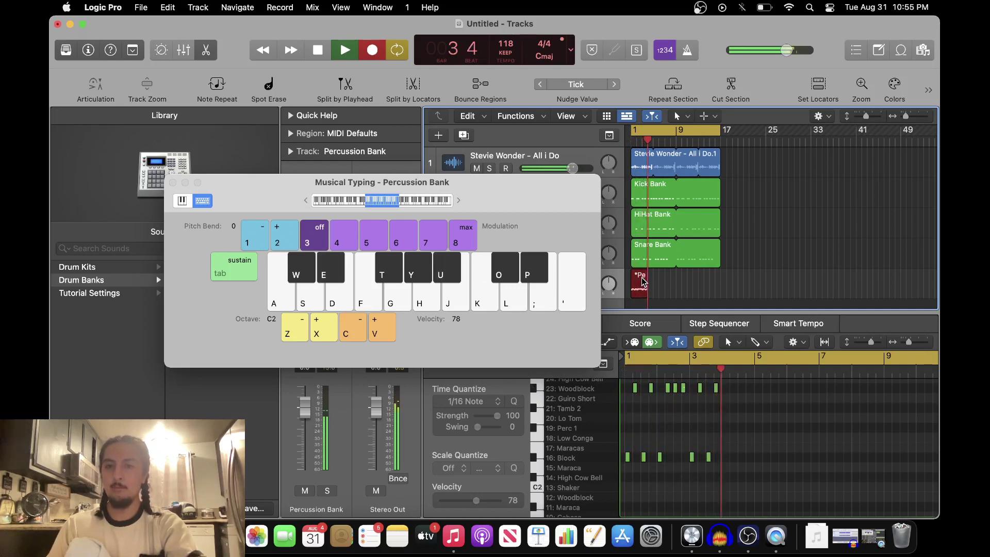
pyautogui.press('e')
pyautogui.press('u')
pyautogui.press('e')
pyautogui.press('e')
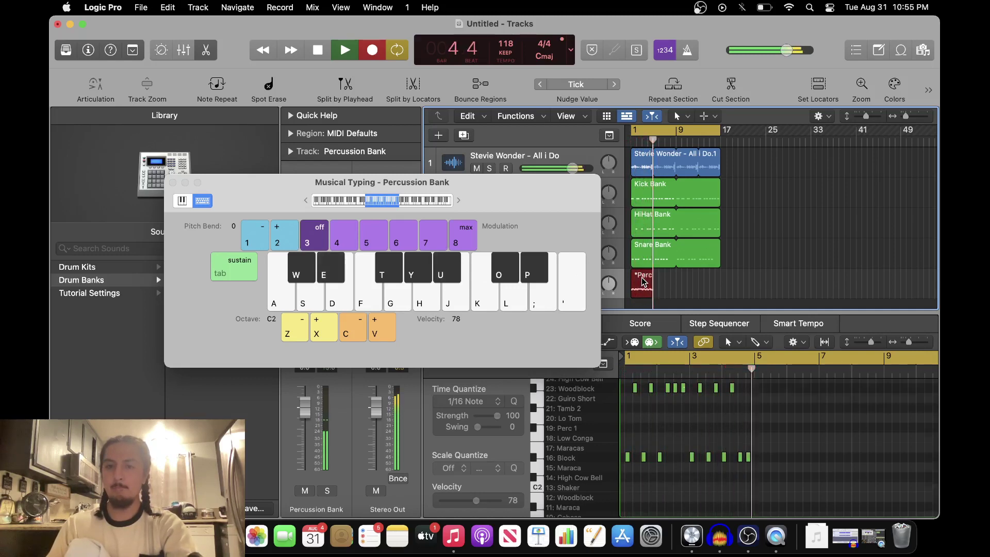
pyautogui.press('space')
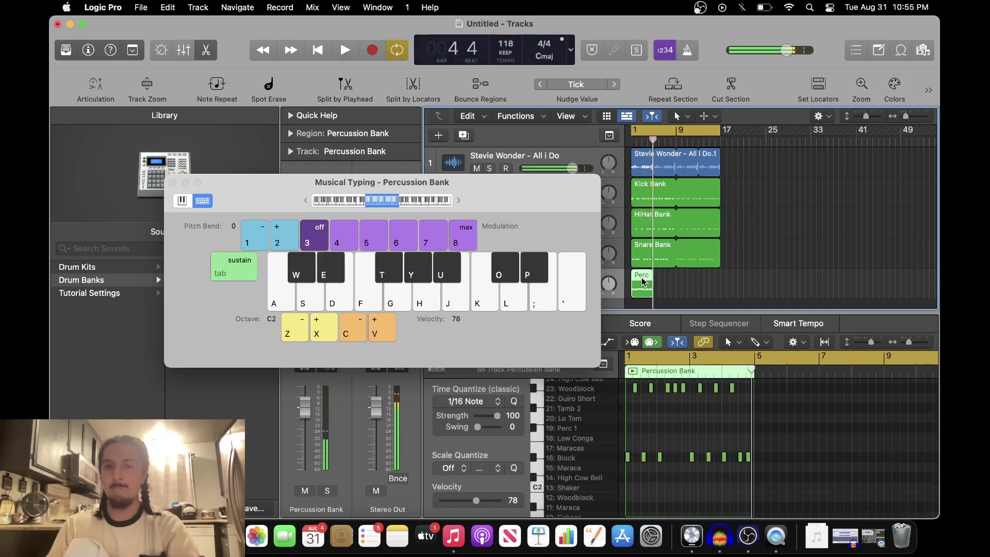
# Play the song from the start and loop the Percussion Bank region up to bar 17, matching the other drum regions
pyautogui.click(825, 487)
pyautogui.scroll(10, 791, 466)
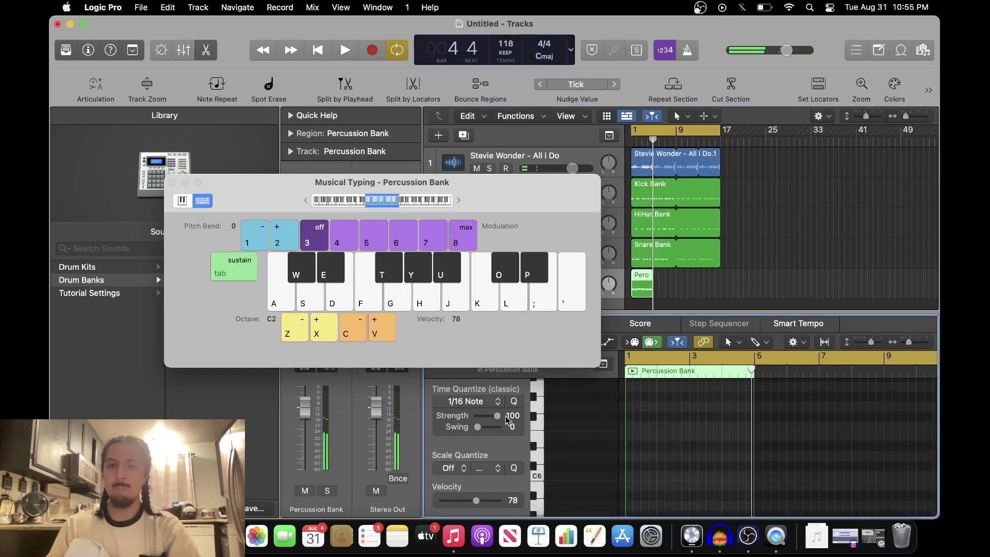
pyautogui.press('Return')
pyautogui.press('space')
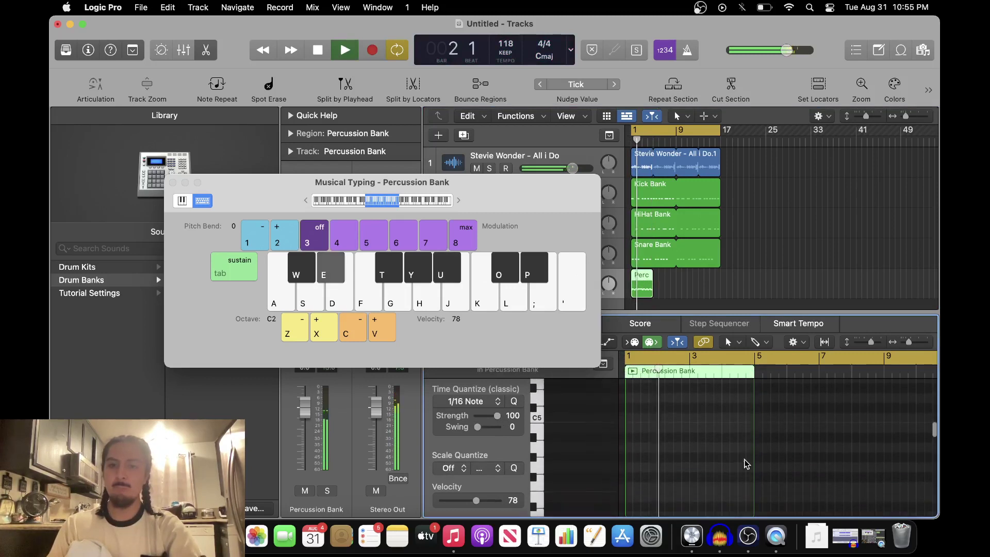
pyautogui.scroll(-15, 745, 462)
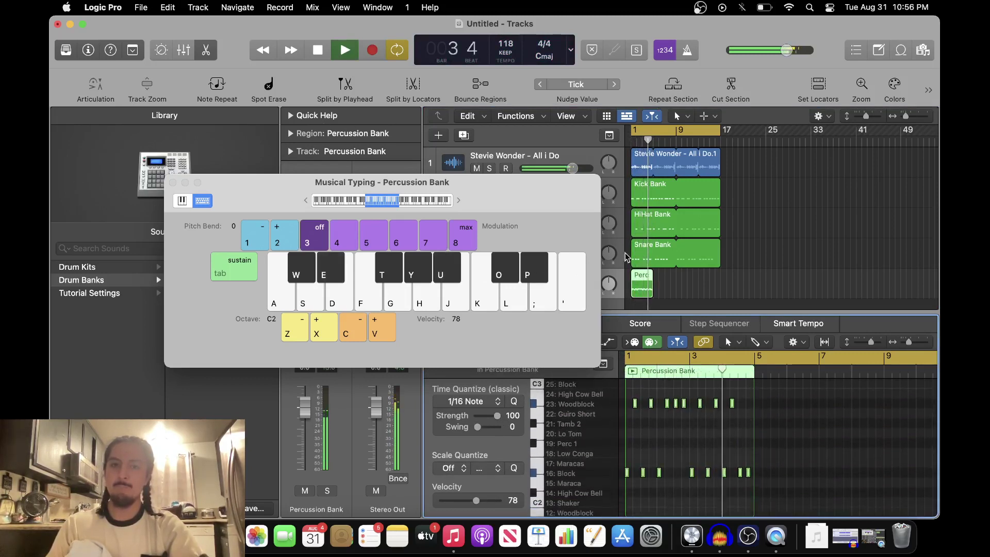
pyautogui.moveTo(652, 274); pyautogui.dragTo(720, 279)
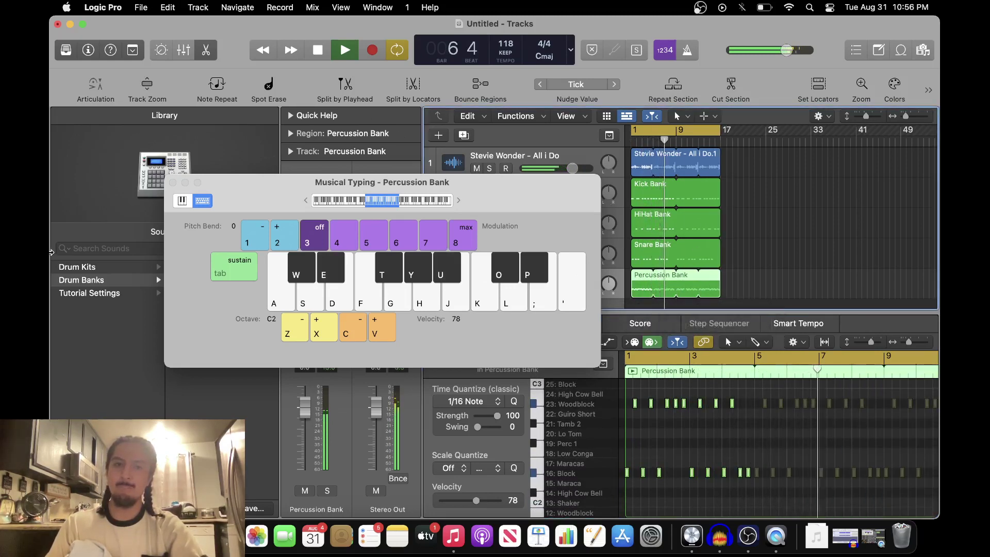
# Close the Musical Typing keyboard and add a new track with the same settings as the Percussion Bank track
pyautogui.click(172, 183)
pyautogui.click(766, 230)
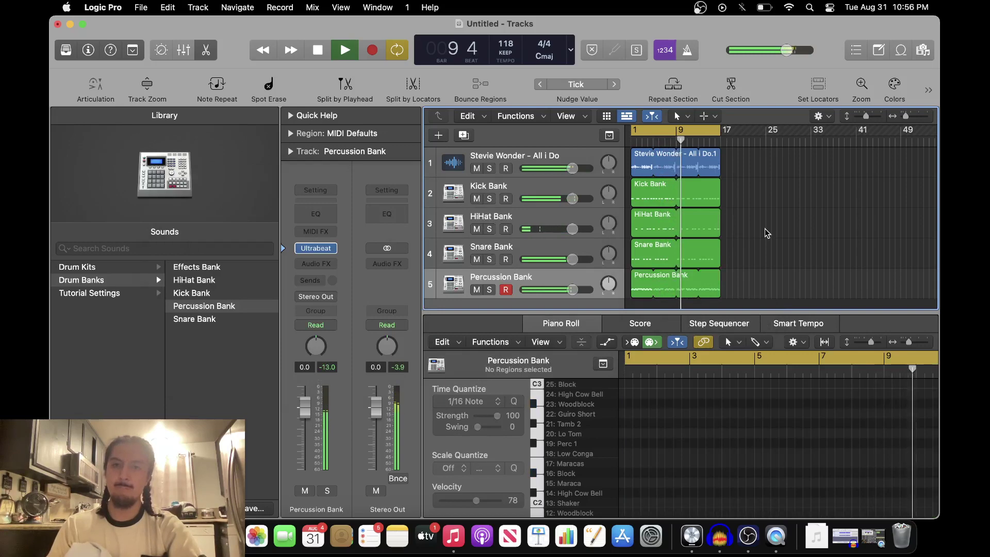
pyautogui.press('super+d')
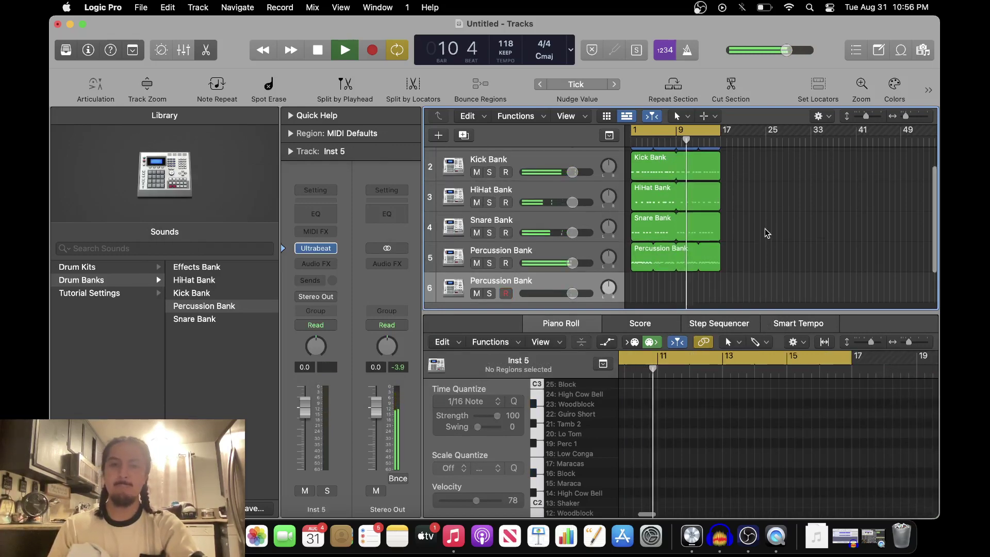
# Show the Musical Typing keyboard for the new percussion track and open the Note Repeat settings
pyautogui.click(391, 6)
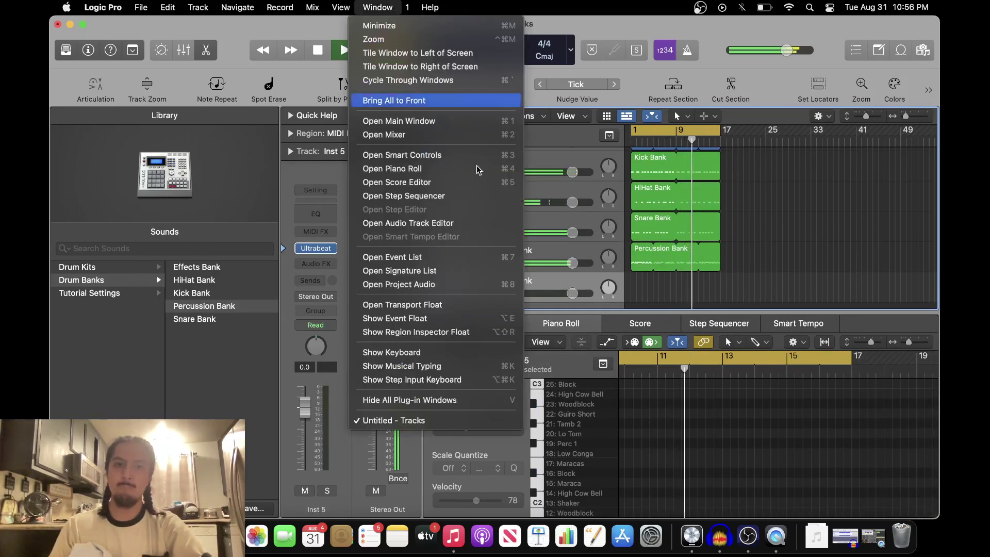
pyautogui.click(506, 365)
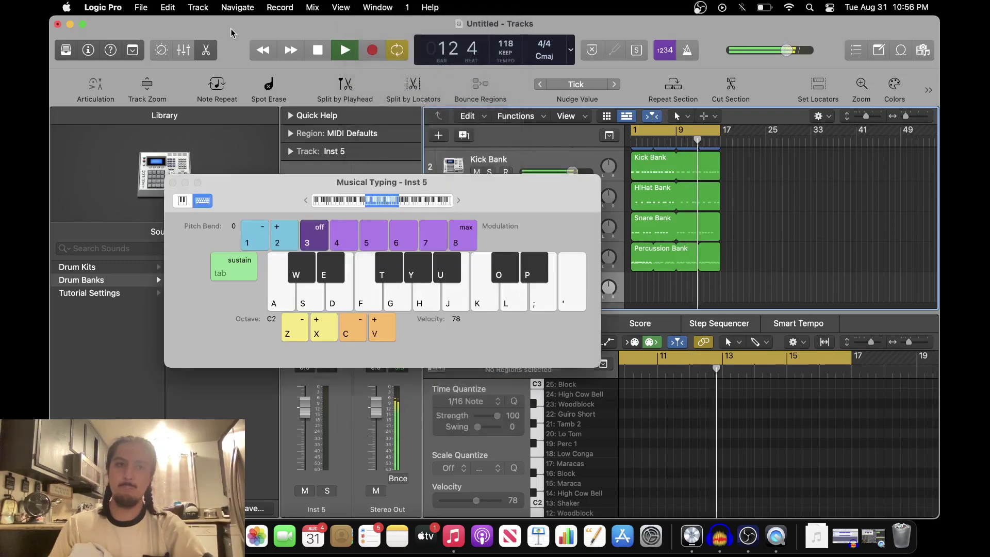
pyautogui.click(215, 85)
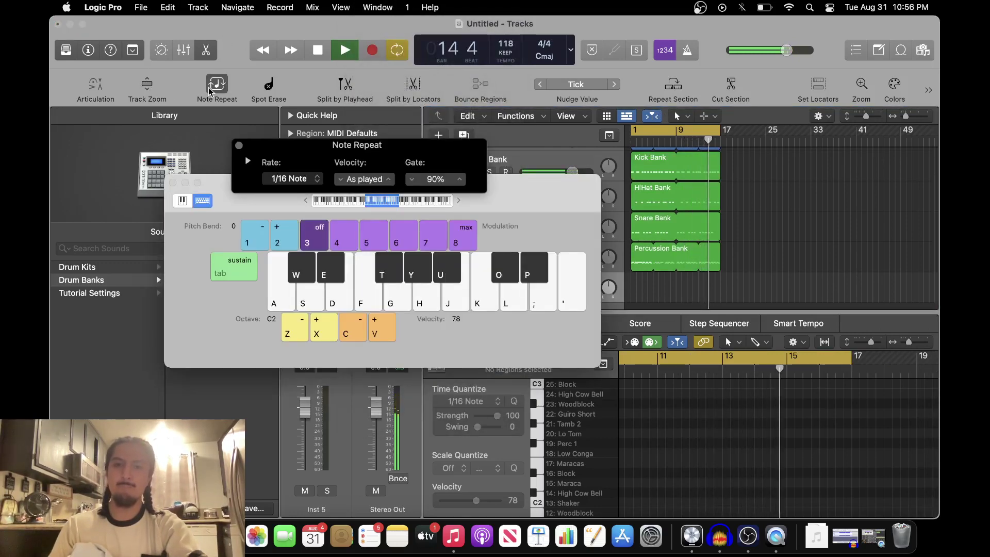
# Try out the Block and Woodblock sounds on the new percussion track with Note Repeat open
pyautogui.press('e')
pyautogui.press('u')
pyautogui.press('e')
pyautogui.press('u')
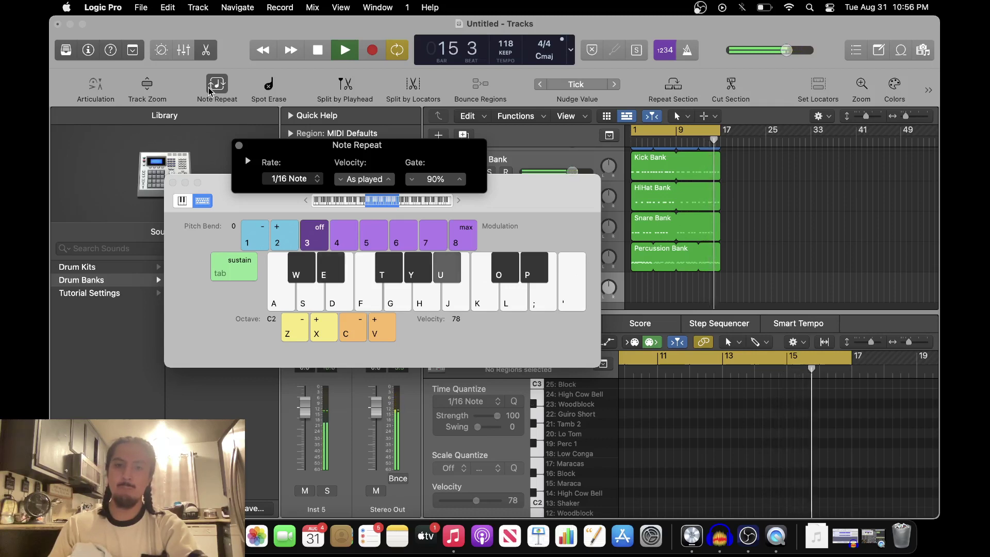
# Rehearse the alternating Block and Woodblock pattern over the playing beat, and return to the start of the song
pyautogui.press('e')
pyautogui.press('u')
pyautogui.press('e')
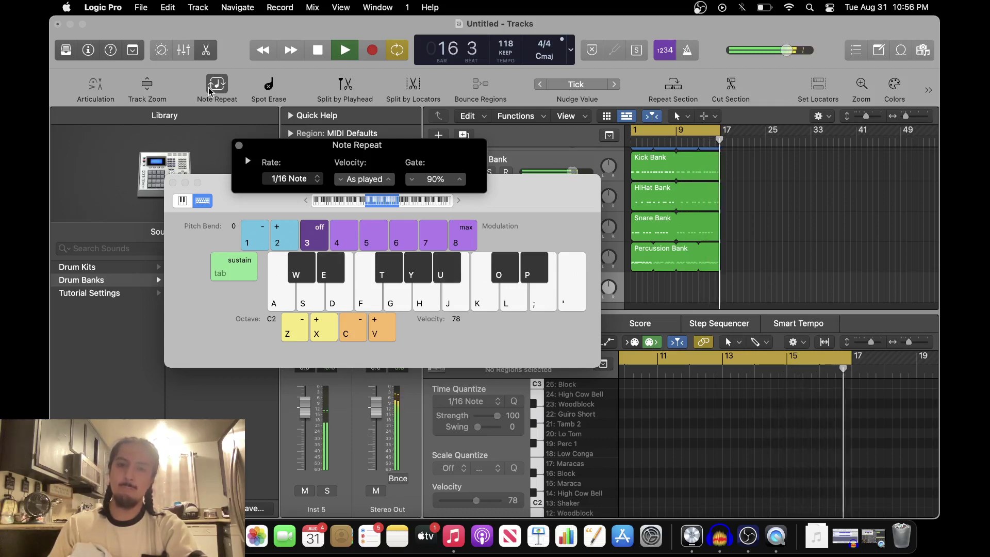
pyautogui.press('space')
pyautogui.press('Return')
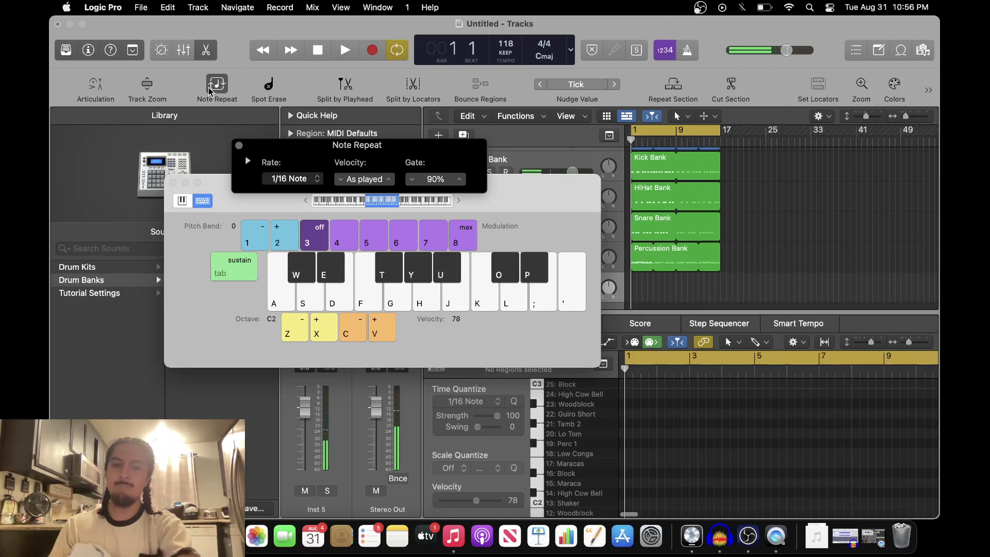
# Try recording a short alternating Block and Woodblock take from bar 1 on the new percussion track, and undo the take
pyautogui.press('r')
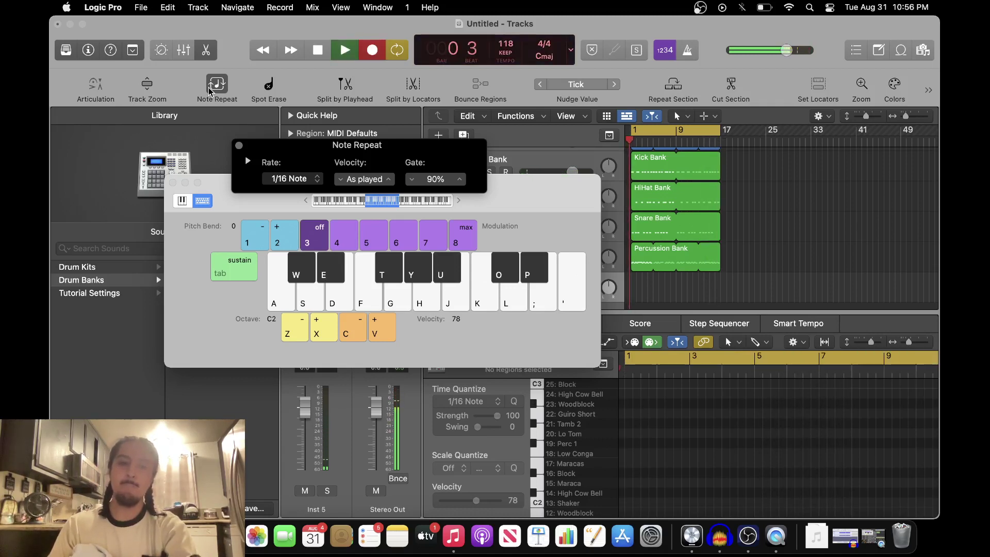
pyautogui.press('e')
pyautogui.press('u')
pyautogui.press('e')
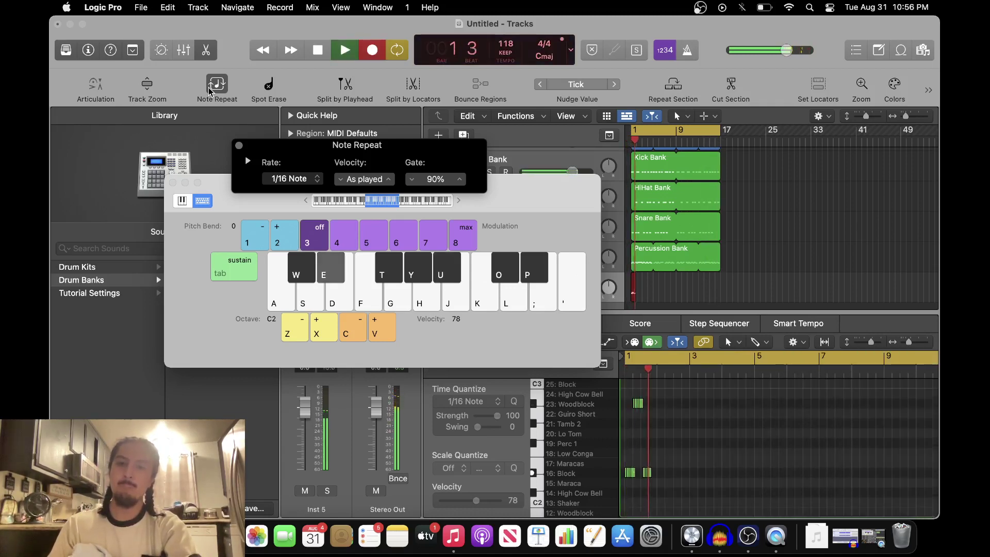
pyautogui.press('u')
pyautogui.press('e')
pyautogui.press('u')
pyautogui.press('e')
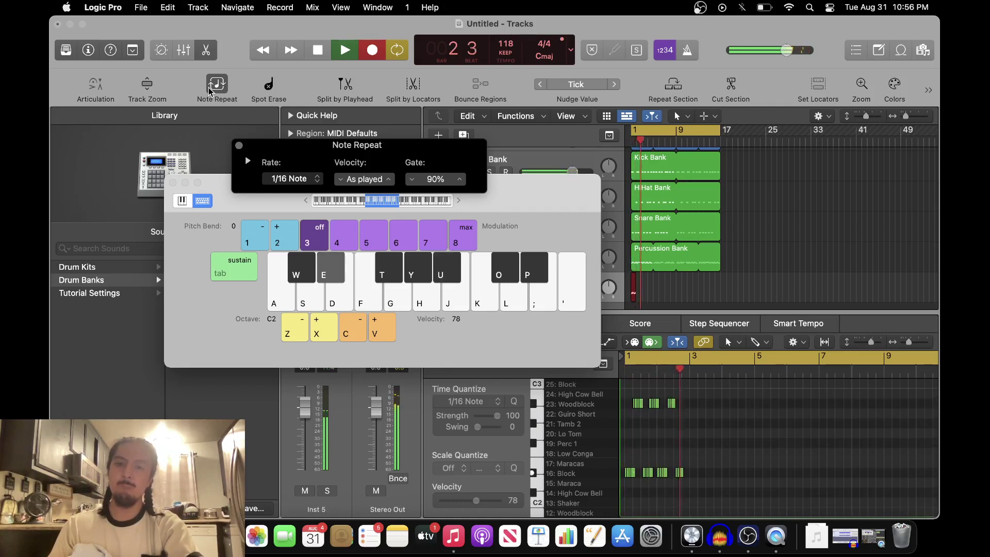
pyautogui.press('space')
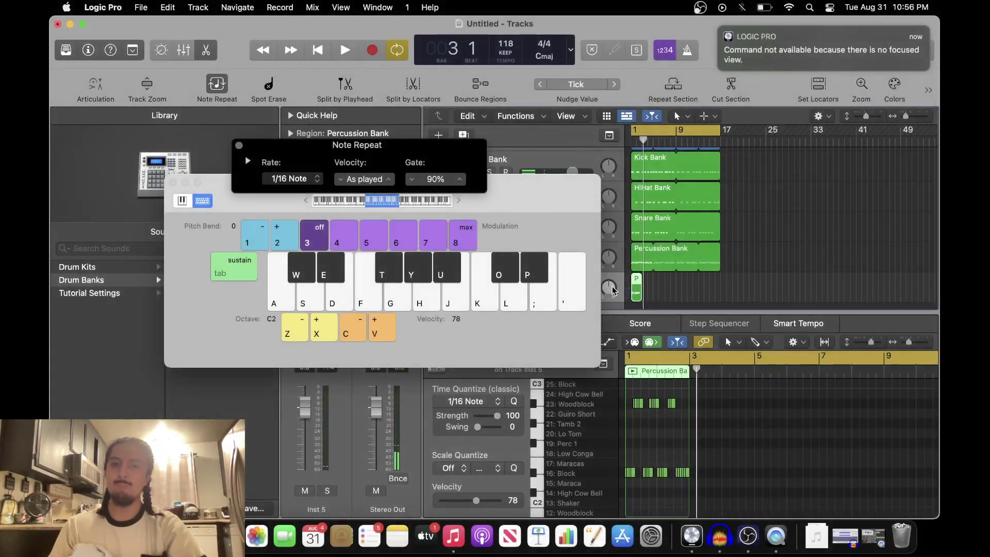
pyautogui.click(662, 302)
pyautogui.press('super+z')
# Record a four-bar pattern of repeated notes alternating between Block and Woodblock on the new percussion track, starting at bar 1
pyautogui.press('r')
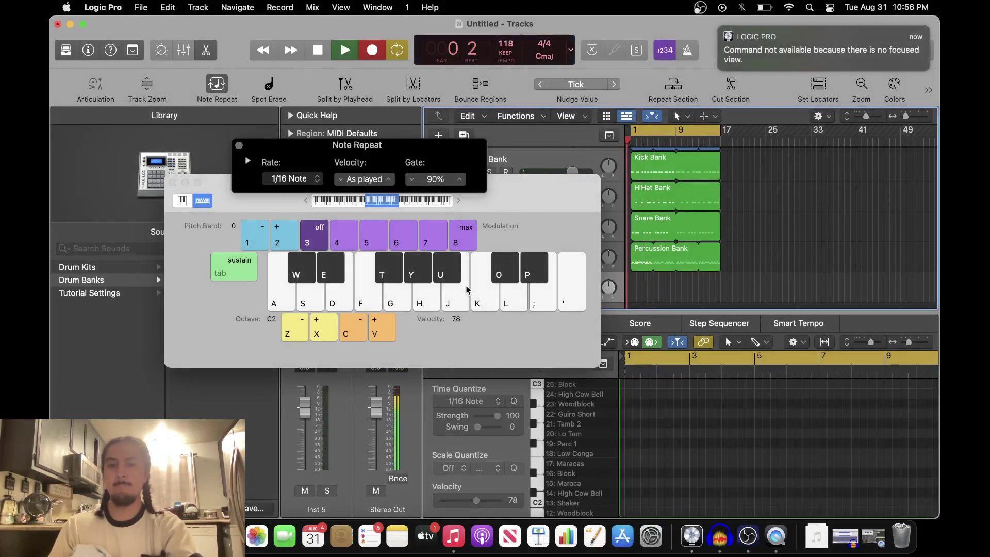
pyautogui.press('e')
pyautogui.press('u')
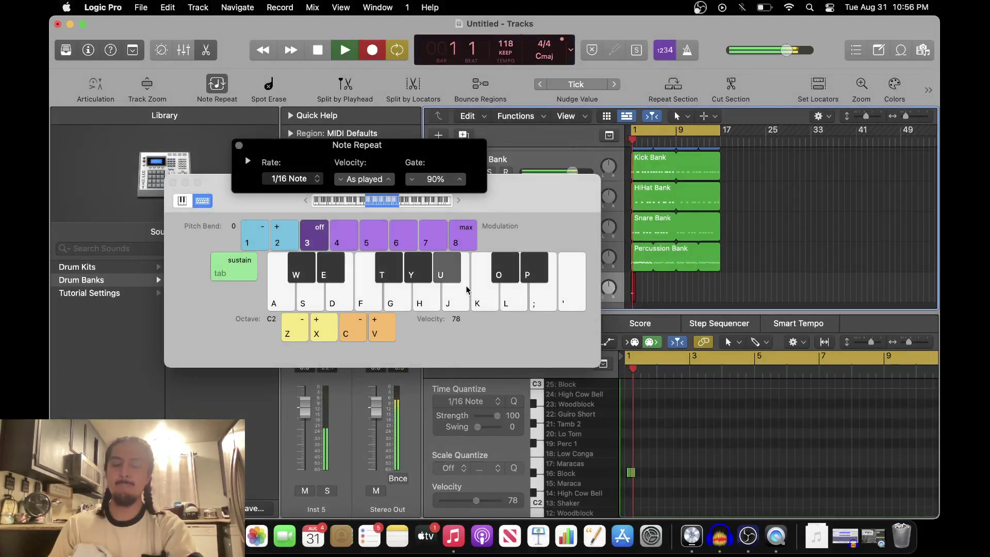
pyautogui.press('e')
pyautogui.press('u')
pyautogui.press('e')
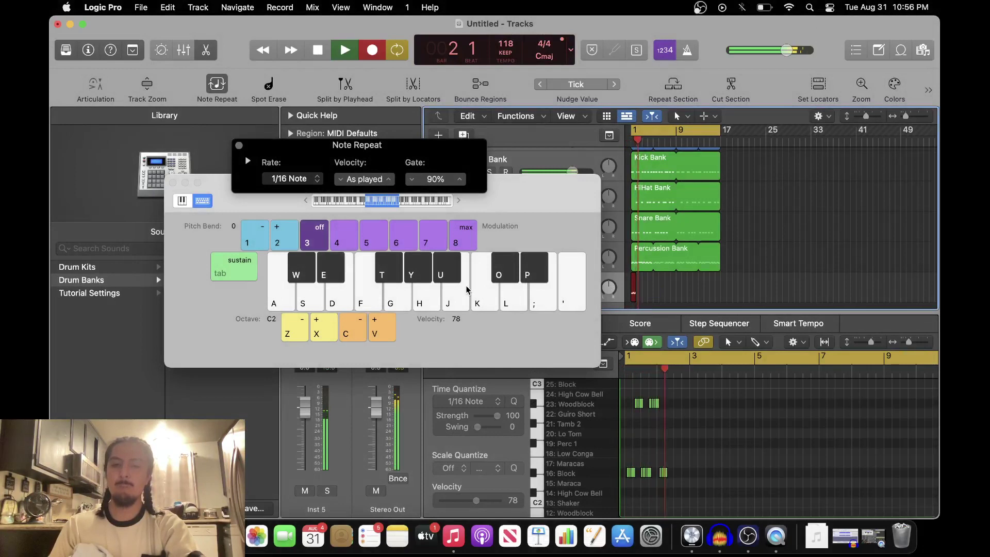
pyautogui.press('u')
pyautogui.press('e')
pyautogui.press('u')
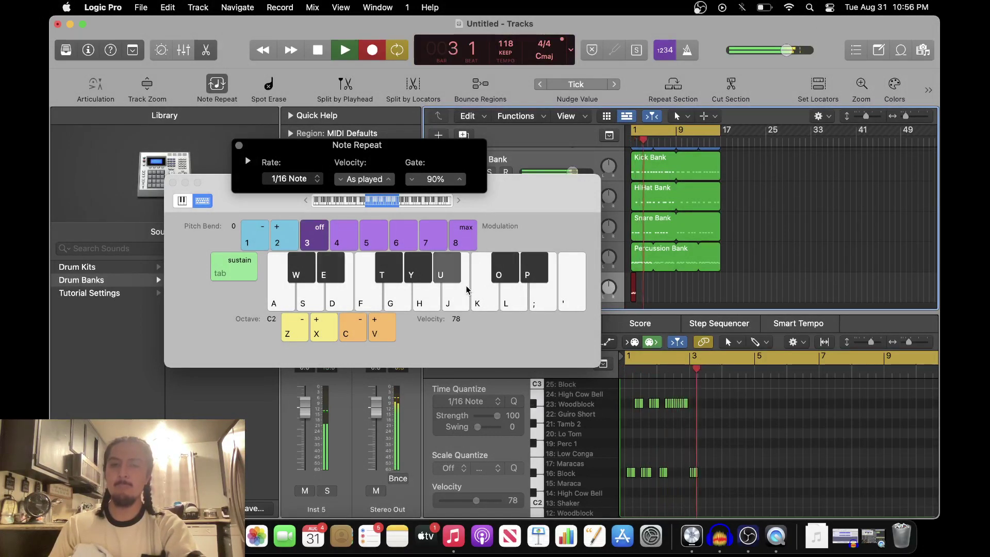
pyautogui.press('e')
pyautogui.press('u')
pyautogui.press('e')
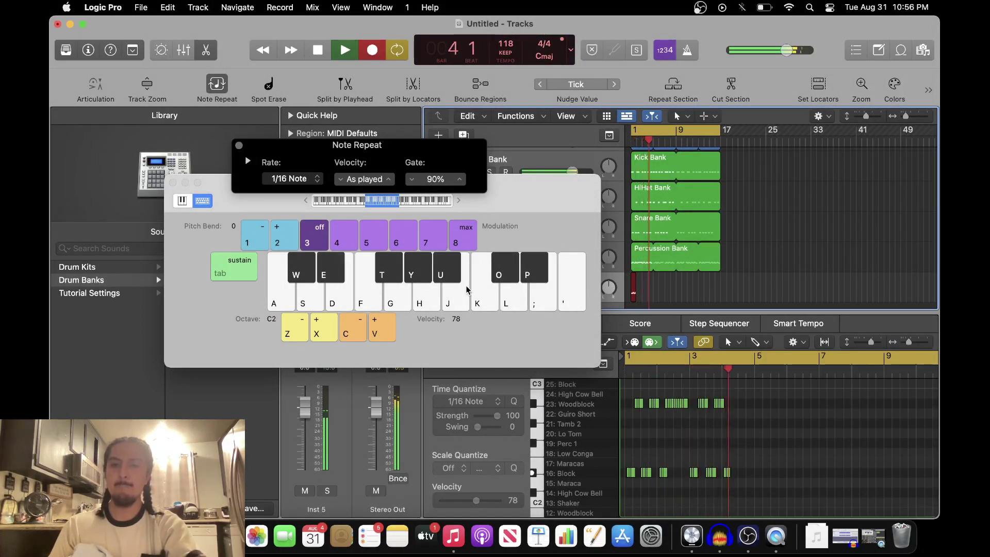
pyautogui.press('u')
pyautogui.press('e')
pyautogui.press('space')
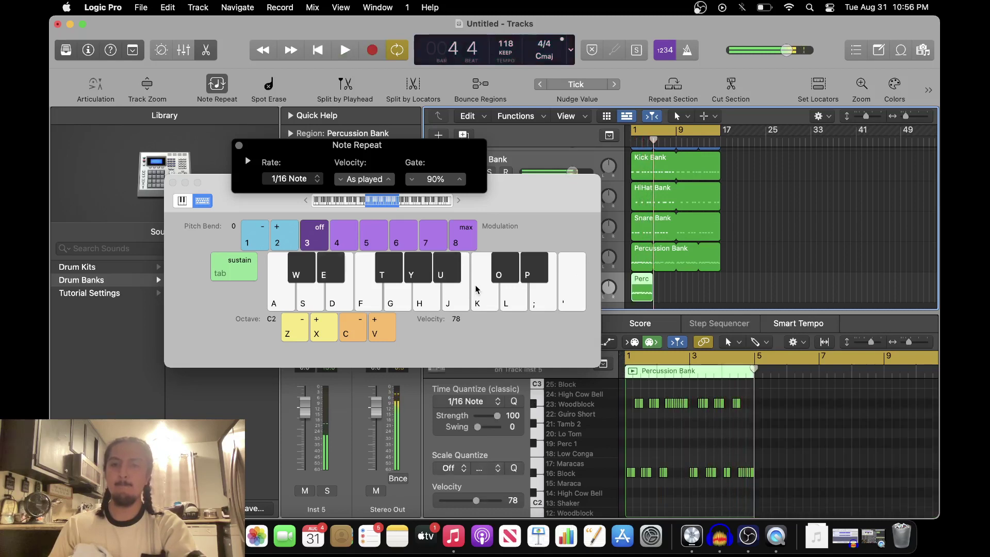
# Quantize all notes of the newly recorded percussion region to 1/32 Note
pyautogui.moveTo(812, 492); pyautogui.dragTo(549, 404)
pyautogui.click(491, 406)
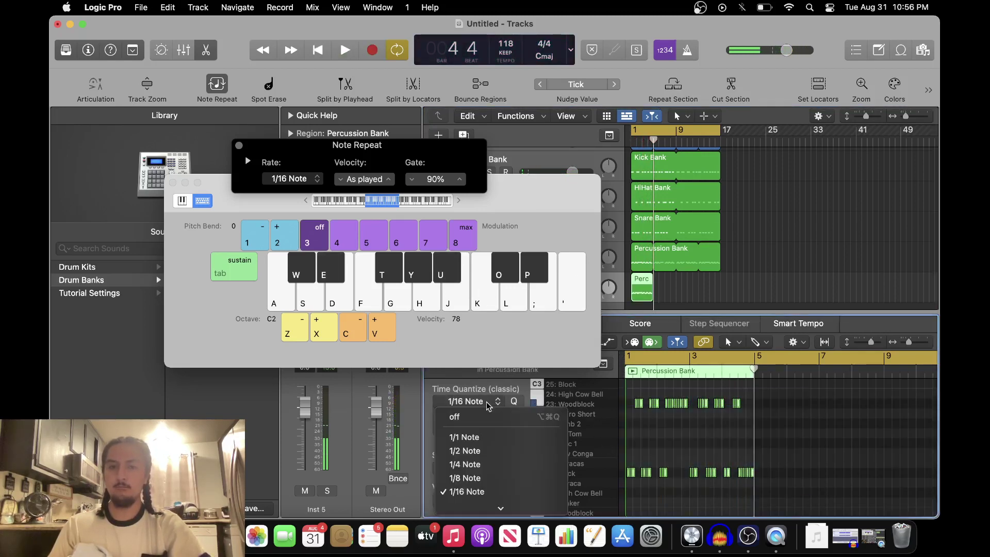
pyautogui.click(509, 428)
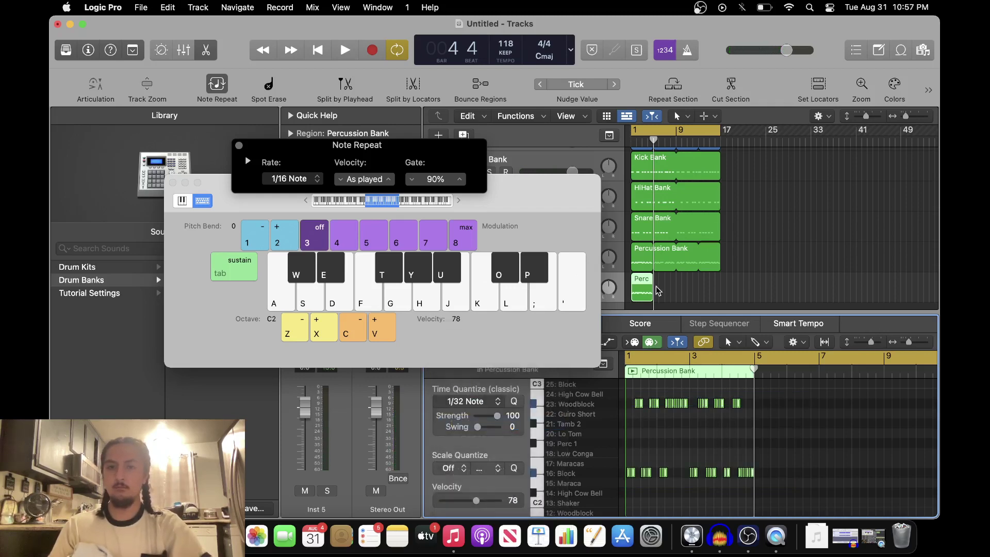
# Loop the new Percussion Bank region up to bar 17 and close the Musical Typing keyboard
pyautogui.moveTo(656, 281); pyautogui.dragTo(721, 281)
pyautogui.click(179, 191)
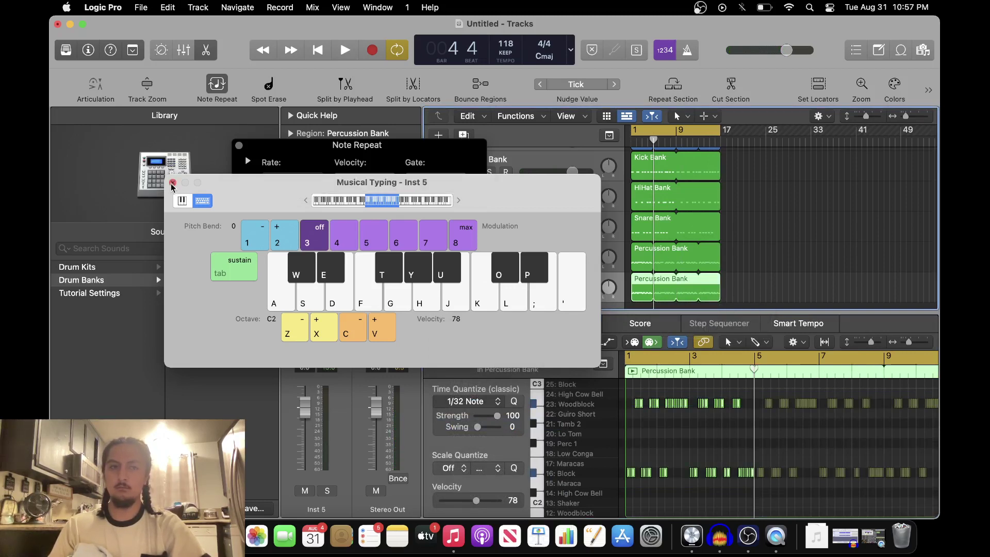
pyautogui.click(172, 183)
# Play the beat and compare it with the new percussion track muted and unmuted, closing the Note Repeat settings
pyautogui.press('space')
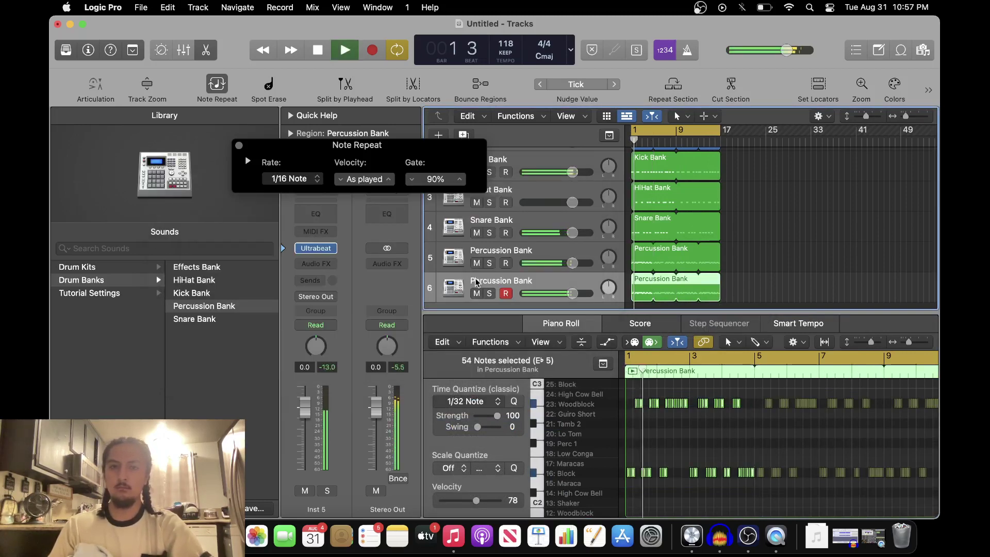
pyautogui.click(476, 294)
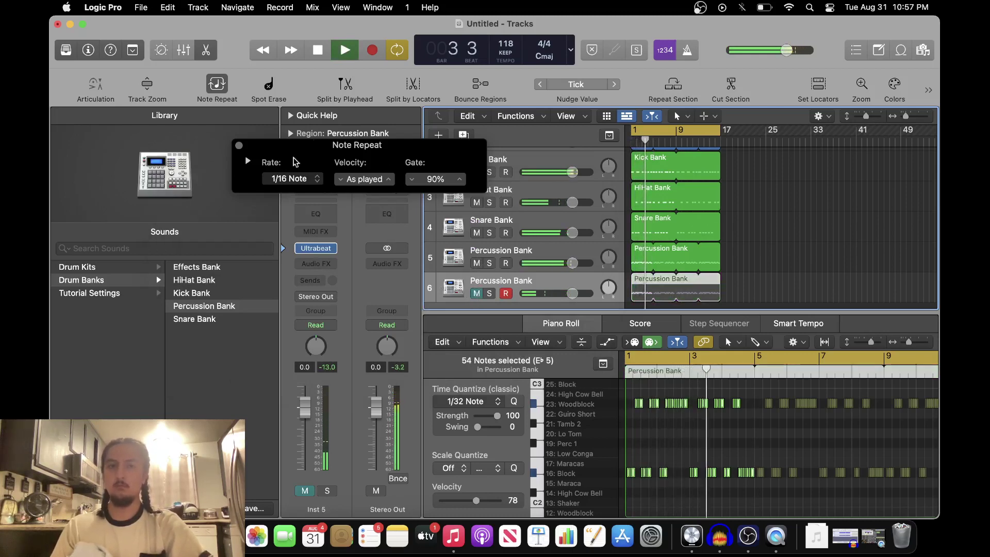
pyautogui.click(238, 145)
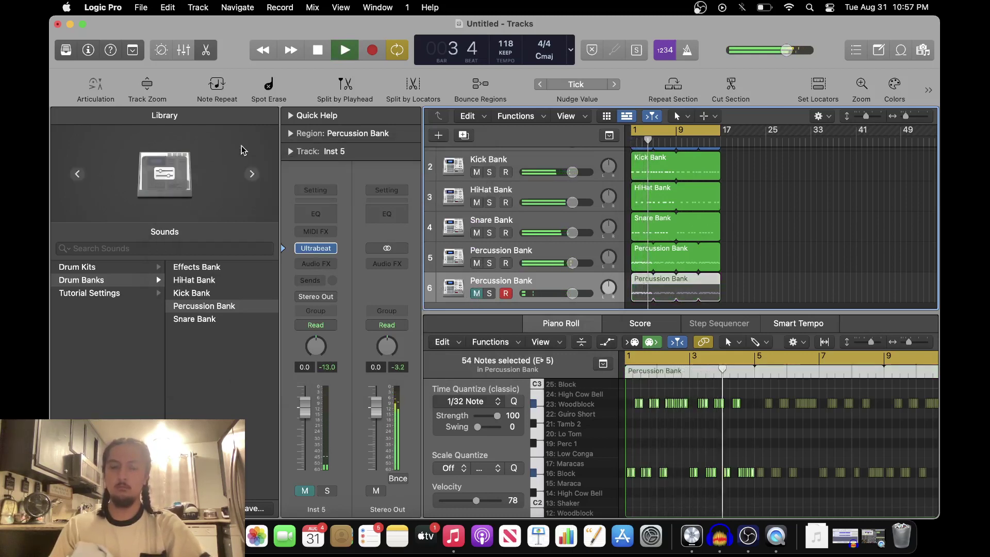
pyautogui.click(763, 308)
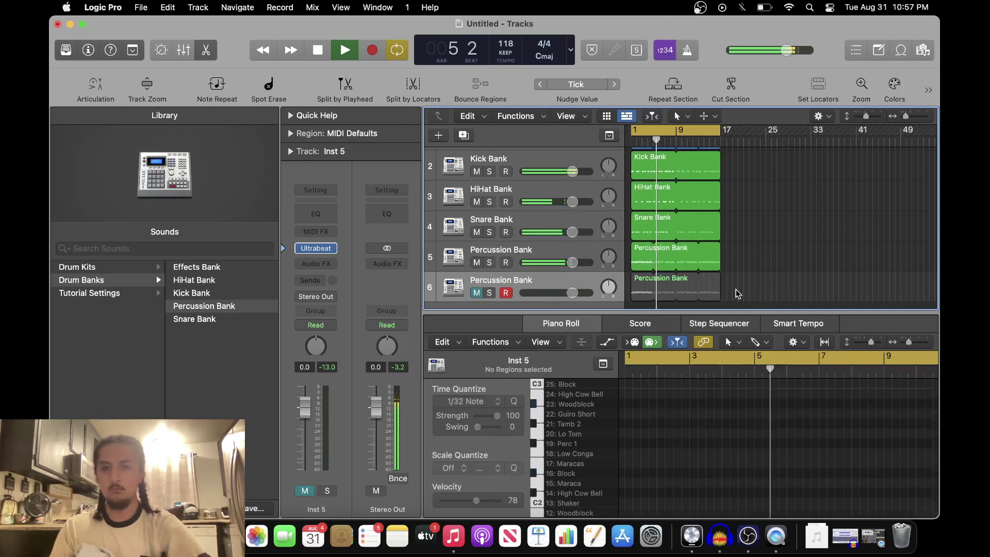
pyautogui.scroll(1, 736, 289)
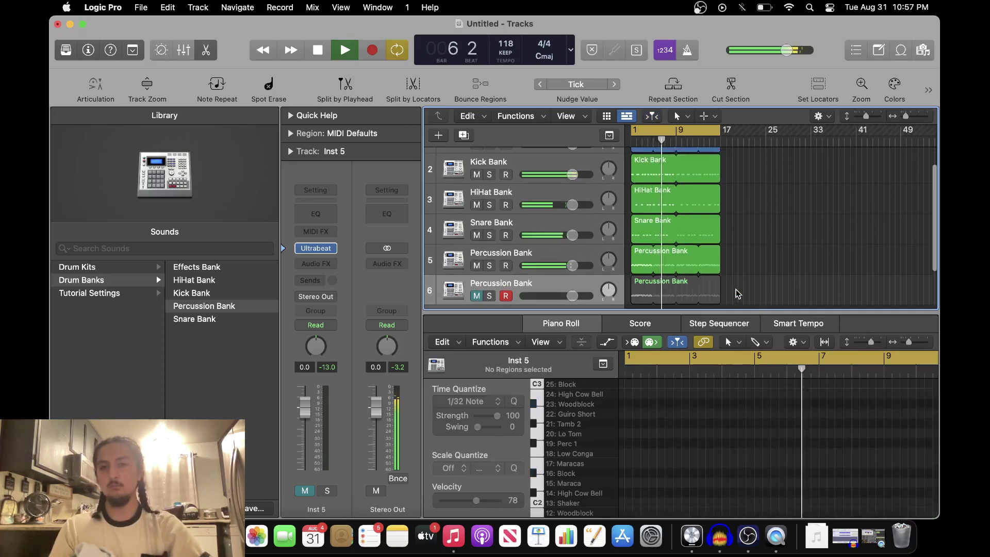
pyautogui.click(476, 295)
# Arrange the percussion so the first Percussion Bank loop ends at bar 9 and the second one runs from bar 9 to bar 17
pyautogui.moveTo(640, 285); pyautogui.dragTo(688, 286)
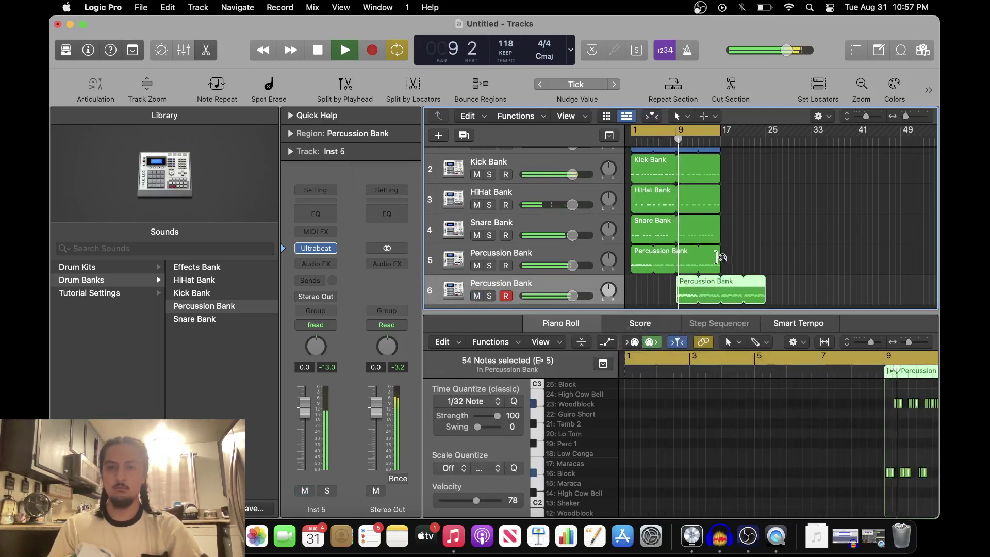
pyautogui.moveTo(720, 253); pyautogui.dragTo(676, 263)
pyautogui.click(720, 258)
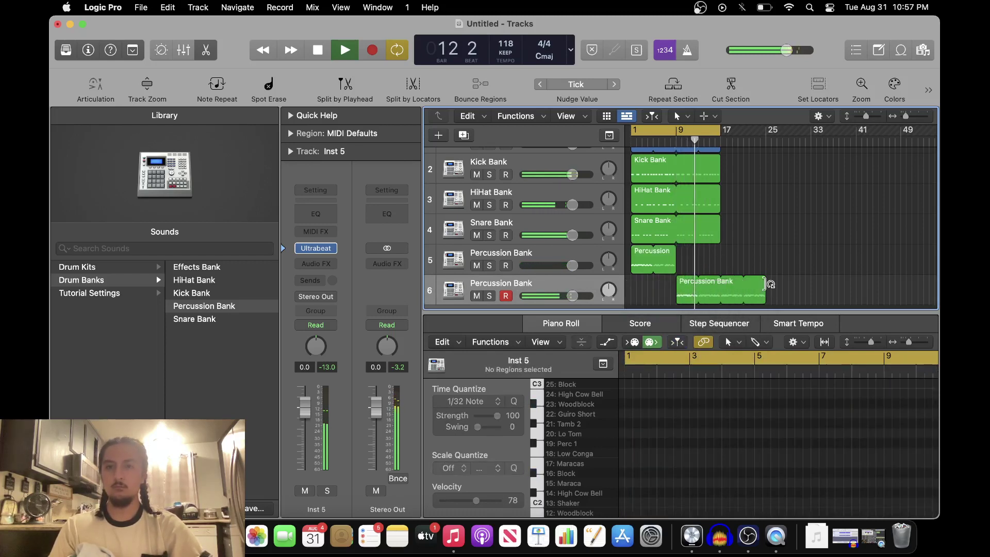
pyautogui.moveTo(764, 280); pyautogui.dragTo(719, 285)
pyautogui.click(733, 258)
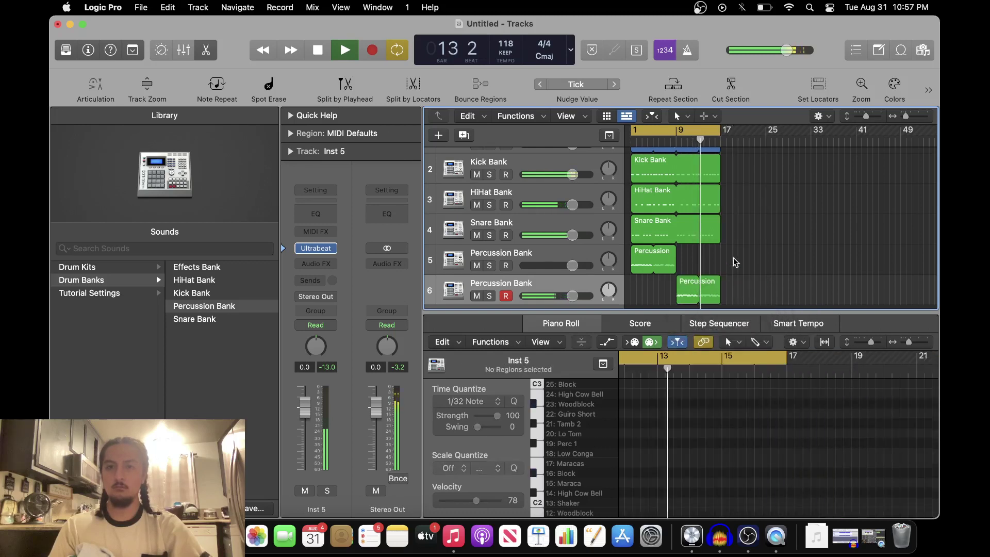
# Create a new software instrument track using the ES2 (Synthesizer 2) instrument
pyautogui.scroll(2, 733, 258)
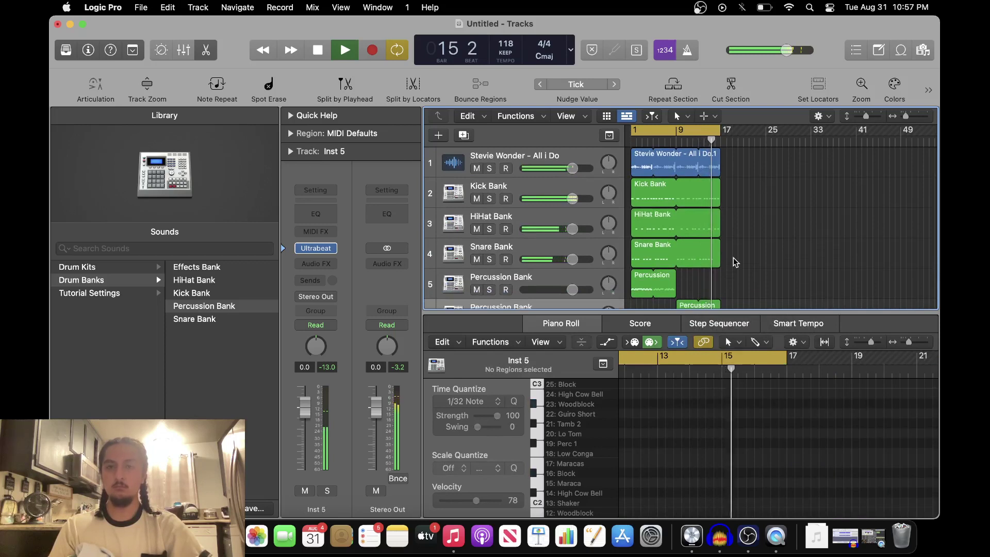
pyautogui.scroll(-2, 733, 258)
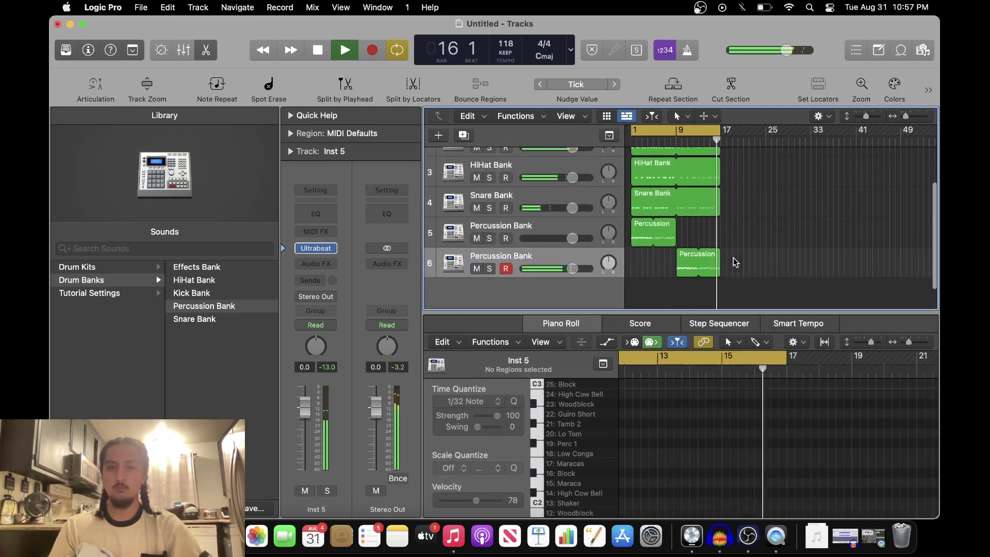
pyautogui.scroll(2, 733, 258)
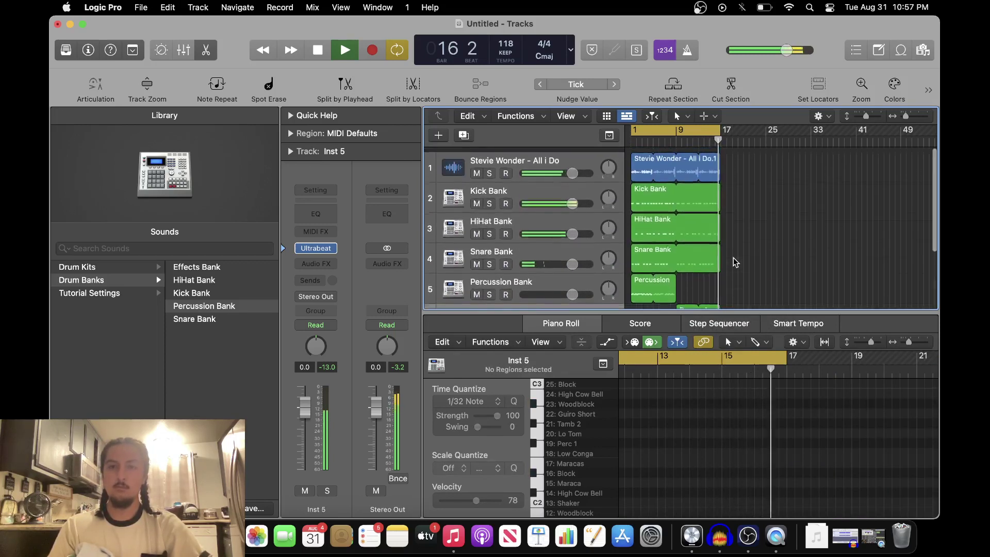
pyautogui.click(444, 138)
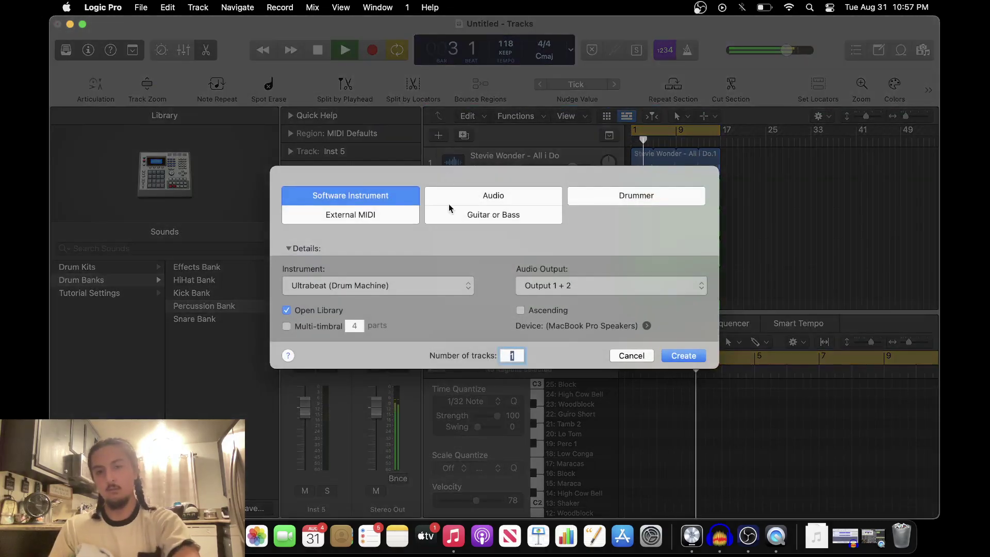
pyautogui.click(359, 287)
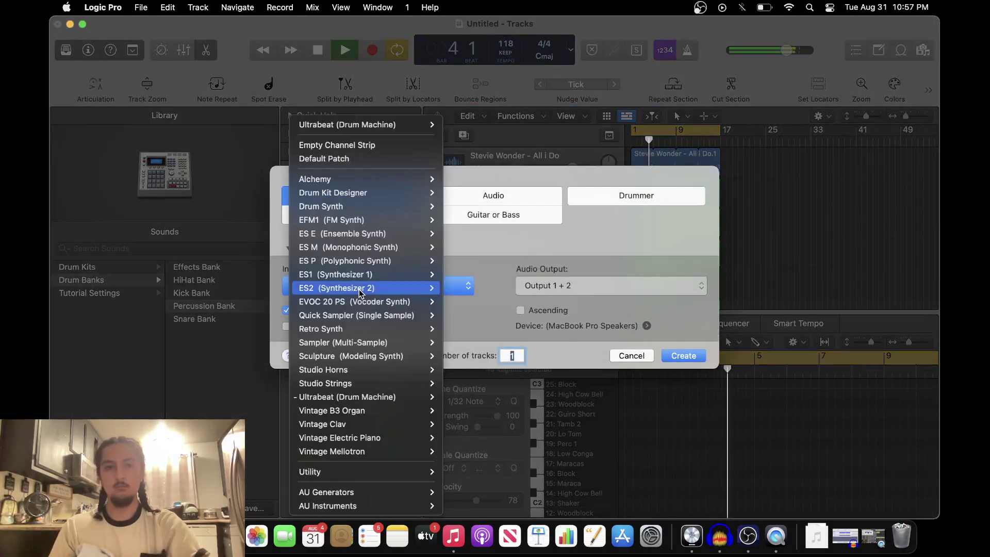
pyautogui.moveTo(359, 293)
pyautogui.click(460, 288)
pyautogui.press('Return')
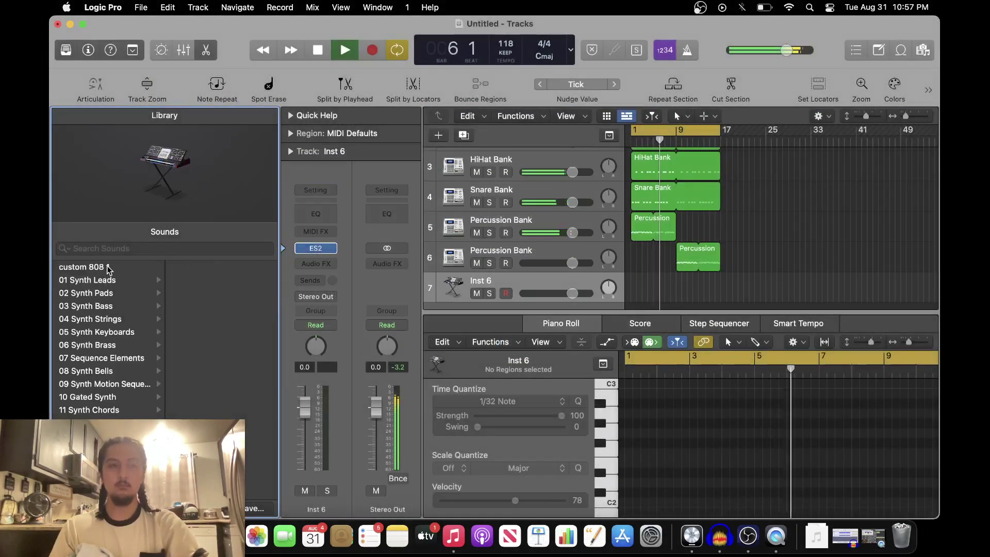
# Load the custom 808 1 sound on the new synth track and show the Musical Typing keyboard
pyautogui.click(82, 266)
pyautogui.click(378, 7)
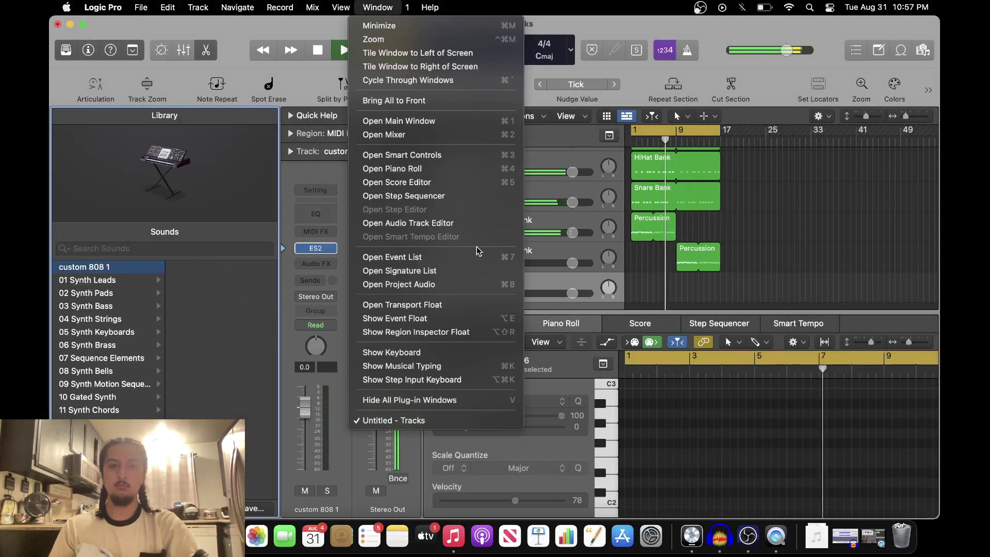
pyautogui.click(476, 367)
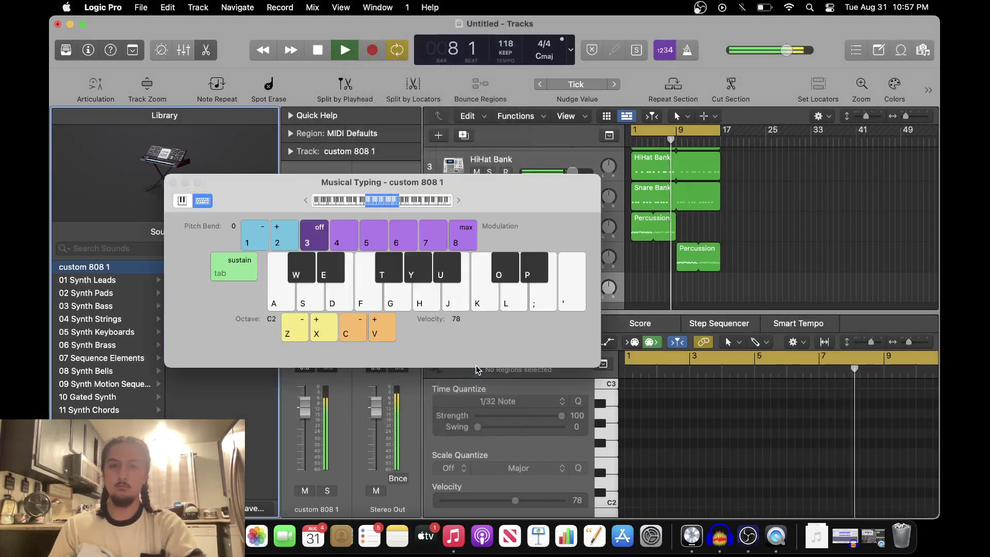
# Try out bass notes with the custom 808 1 sound over the looping beat and stop playback
pyautogui.press('d')
pyautogui.press('d')
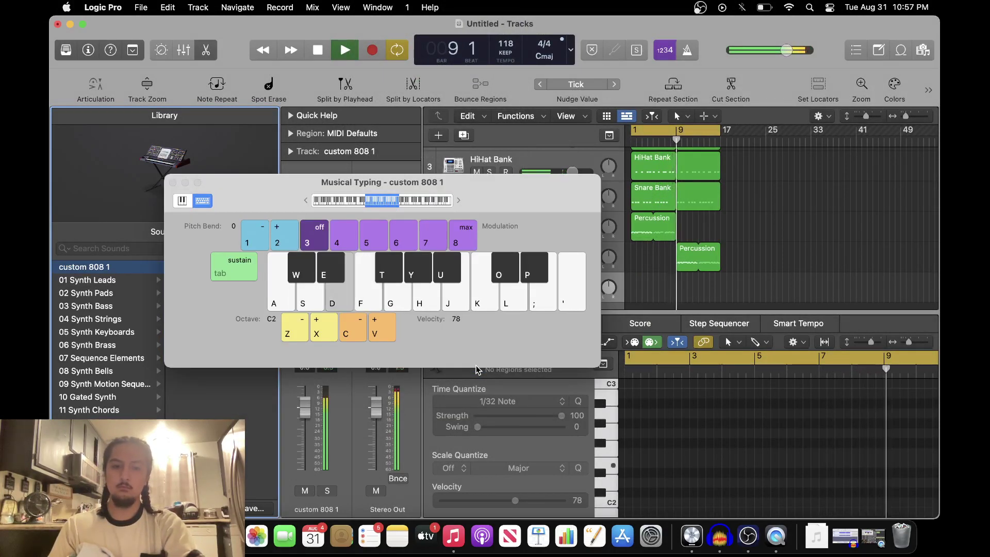
pyautogui.press('h')
pyautogui.press('d')
pyautogui.press('d')
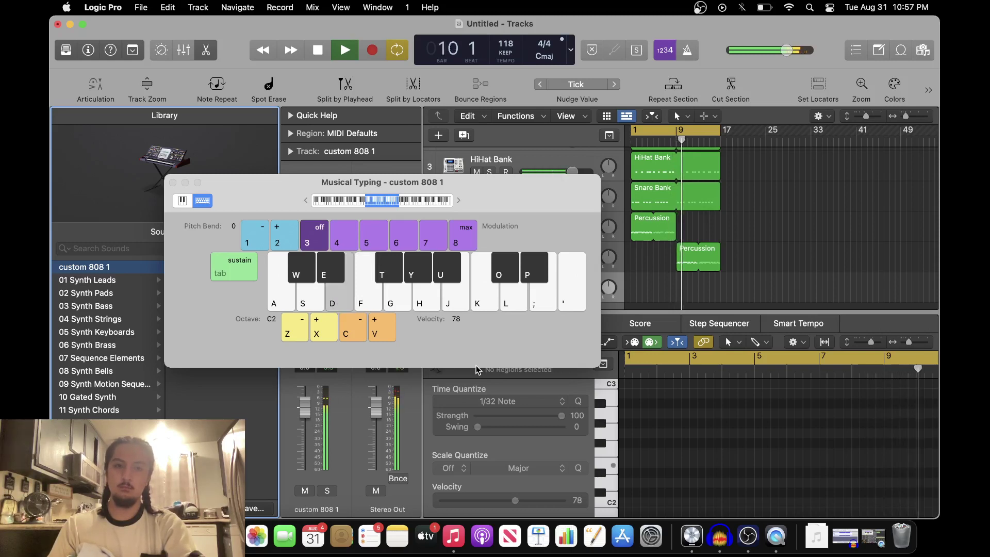
pyautogui.press('d')
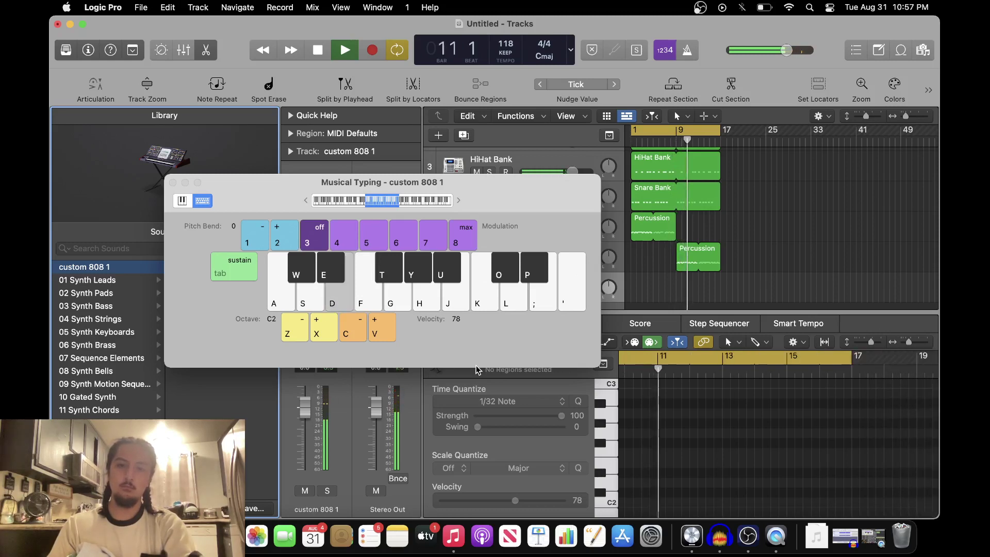
pyautogui.press('h')
pyautogui.press('d')
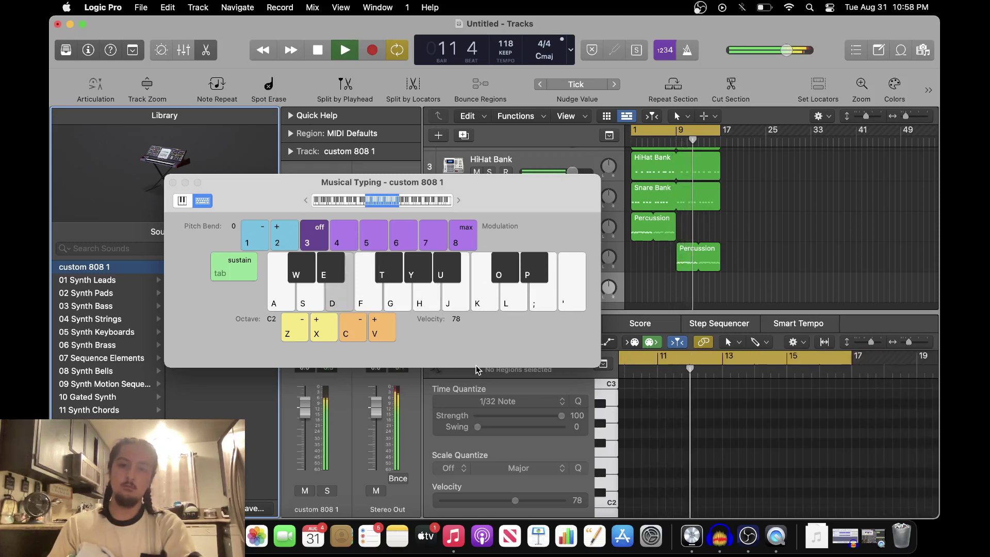
pyautogui.press('d')
pyautogui.press('h')
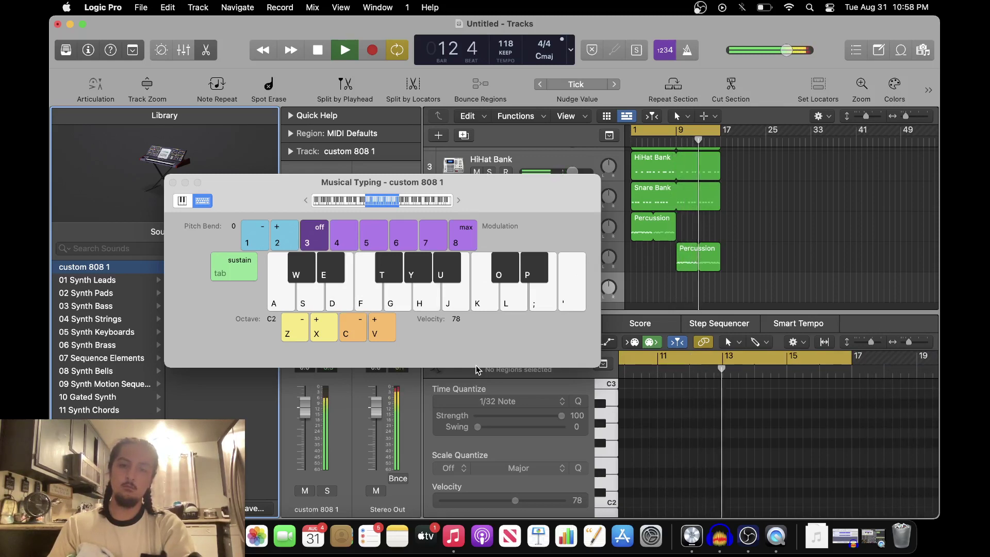
pyautogui.press('d')
pyautogui.press('d')
pyautogui.press('h')
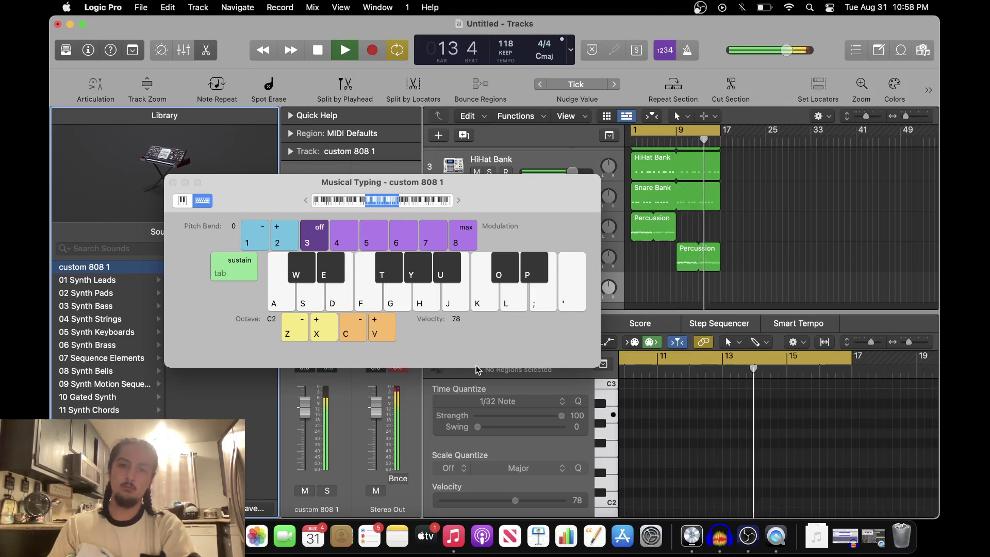
pyautogui.press('d')
pyautogui.press('e')
pyautogui.press('h')
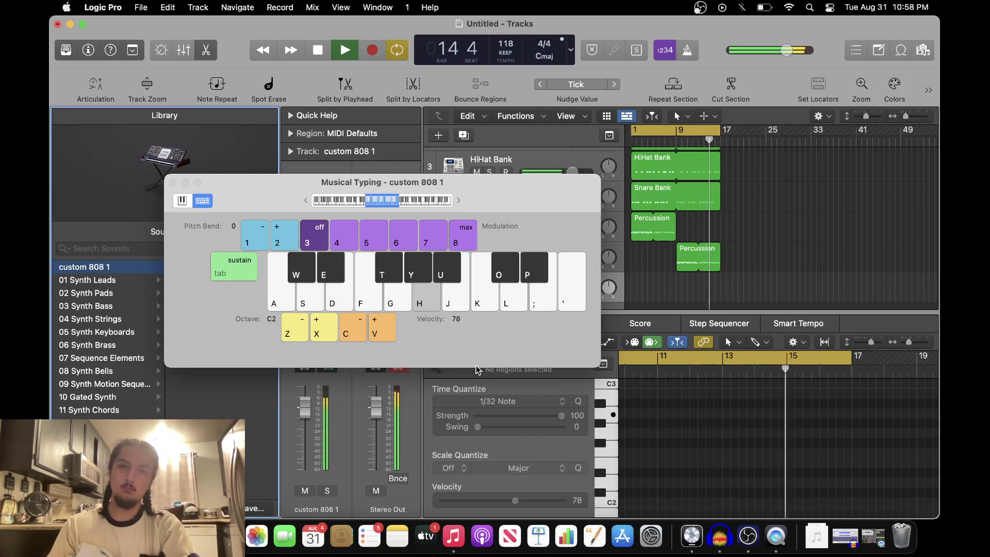
pyautogui.press('d')
pyautogui.press('h')
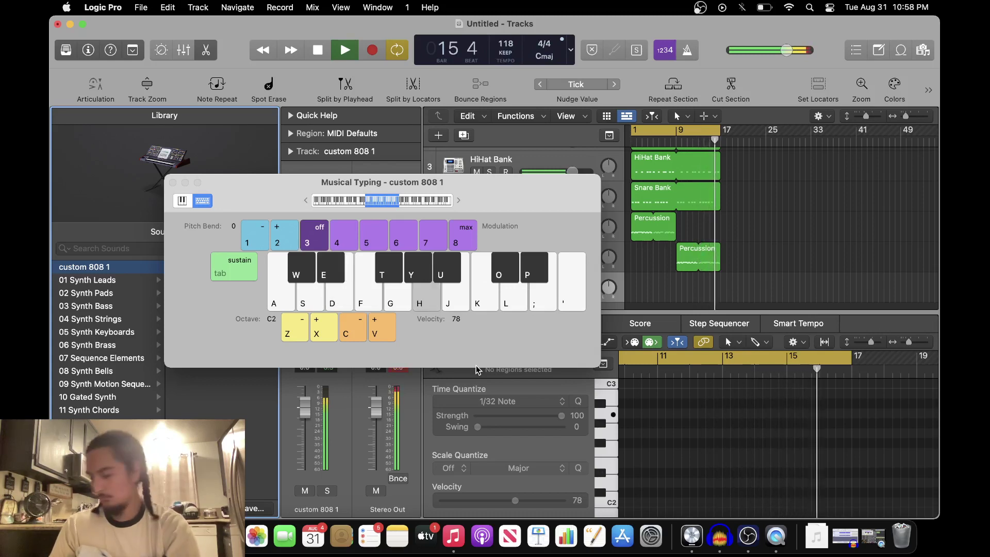
pyautogui.press('d')
pyautogui.press('h')
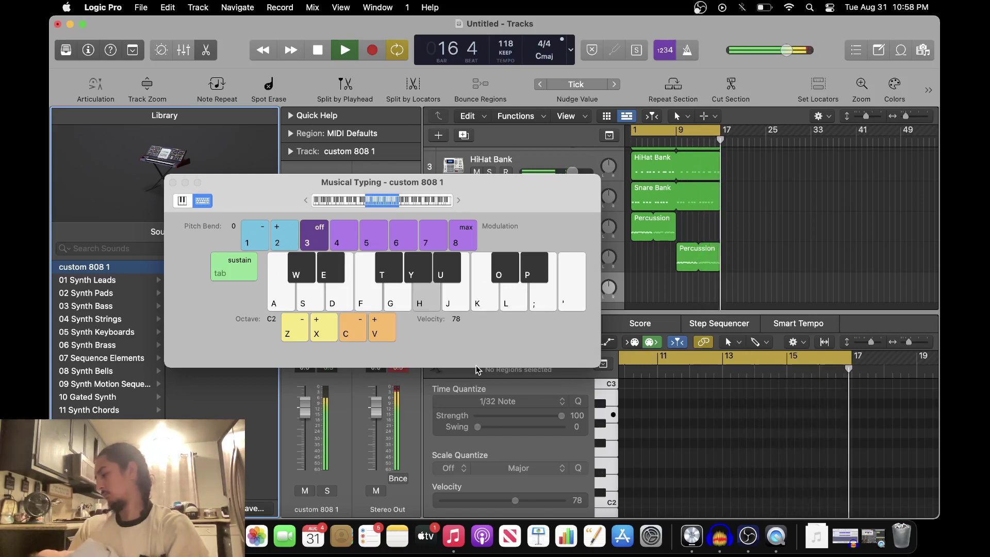
pyautogui.press('d')
pyautogui.press('h')
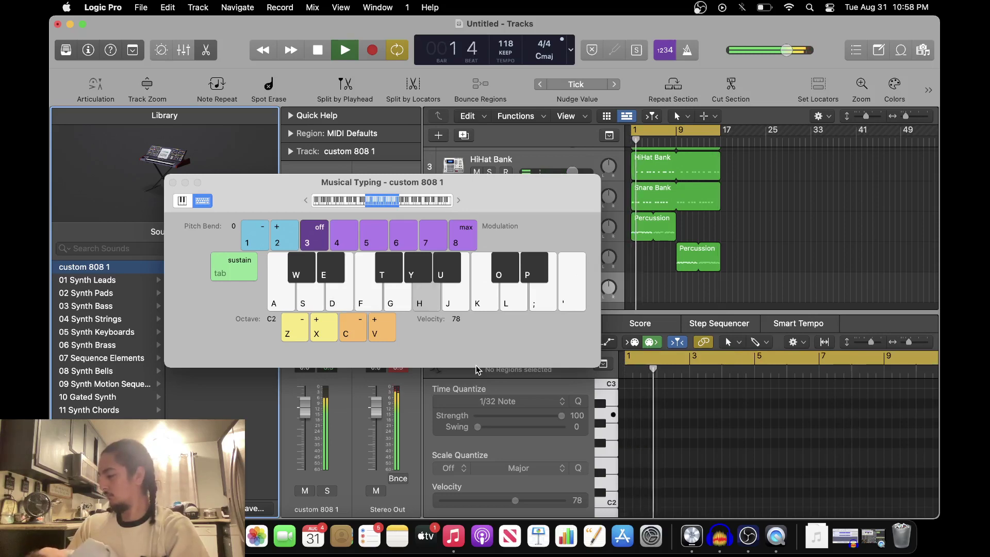
pyautogui.press('d')
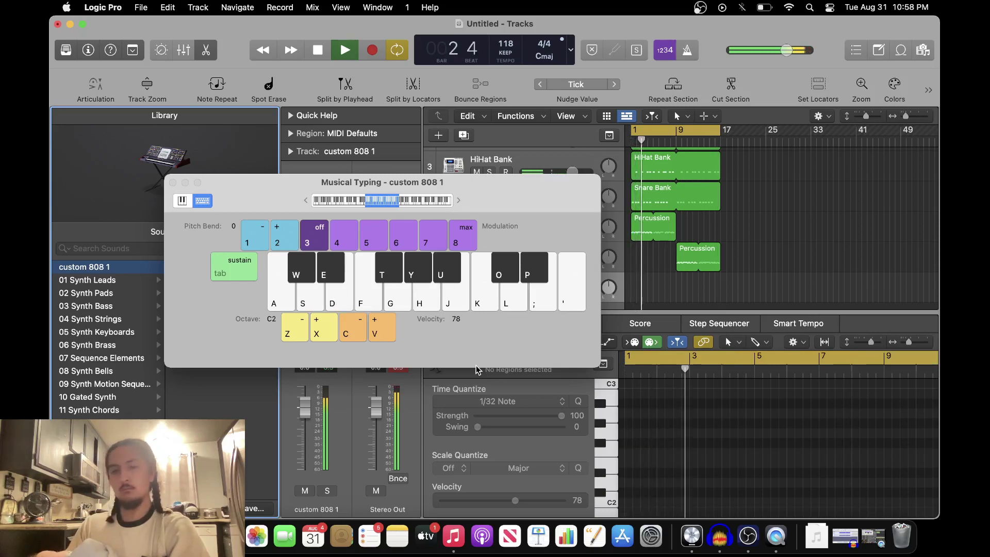
pyautogui.press('space')
# Check the running screen recording in OBS, return to Logic Pro and play the beat from the beginning
pyautogui.click(748, 536)
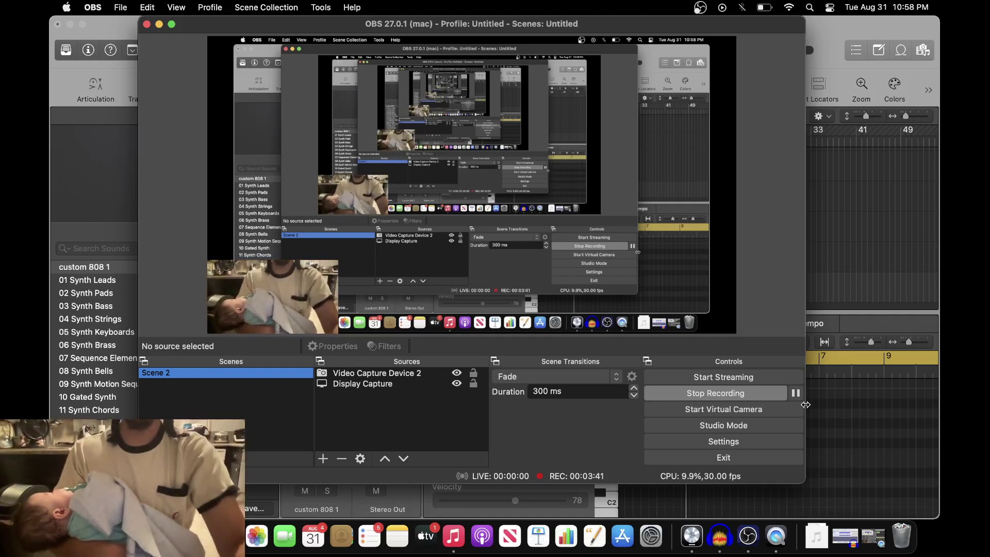
pyautogui.click(871, 299)
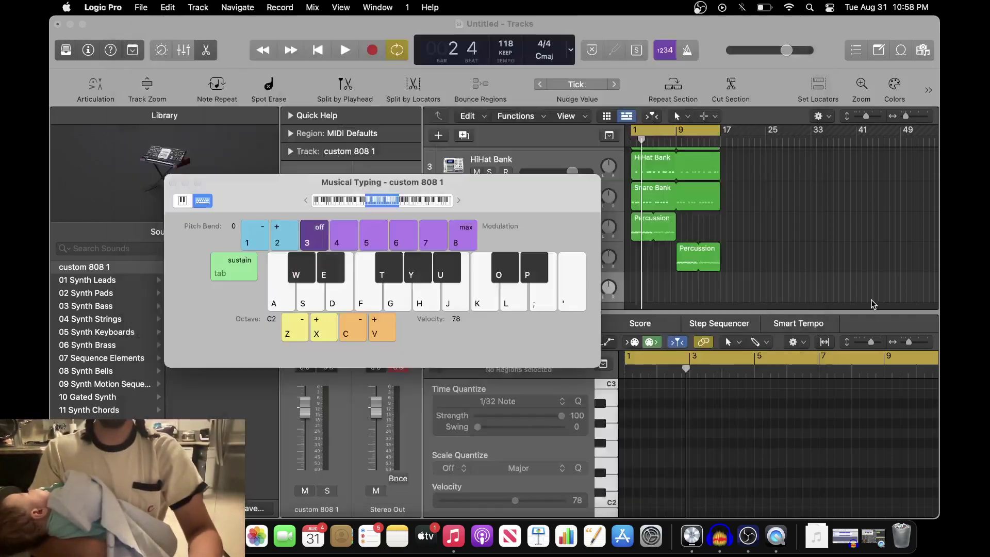
pyautogui.press('Return')
pyautogui.press('space')
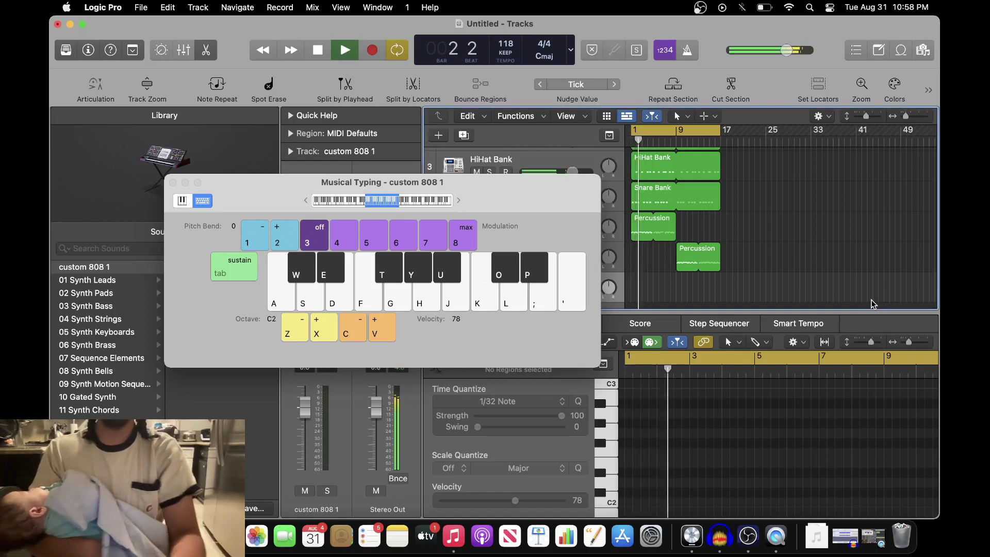
# Close the Musical Typing keyboard and duplicate the HiHat Bank track with its settings
pyautogui.click(173, 182)
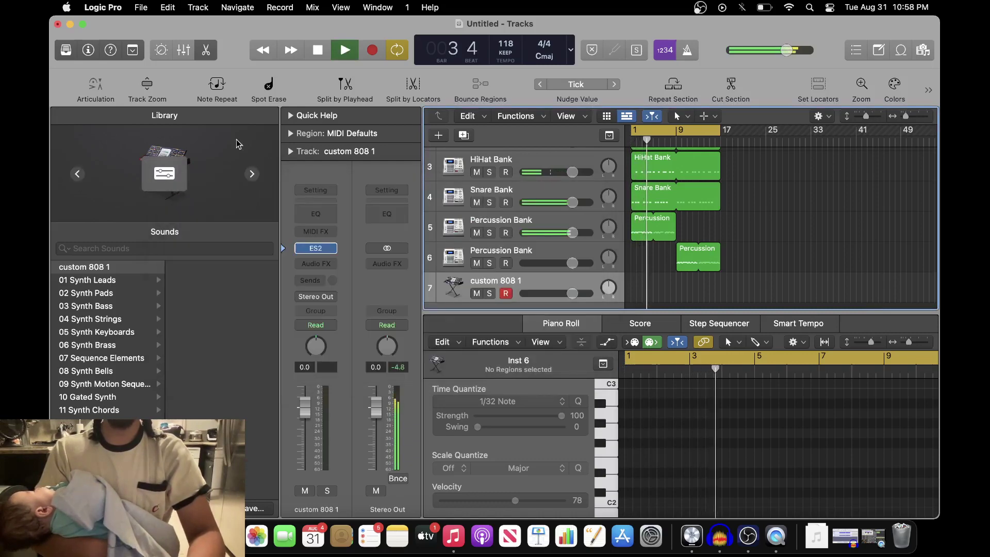
pyautogui.click(585, 164)
pyautogui.press('super+d')
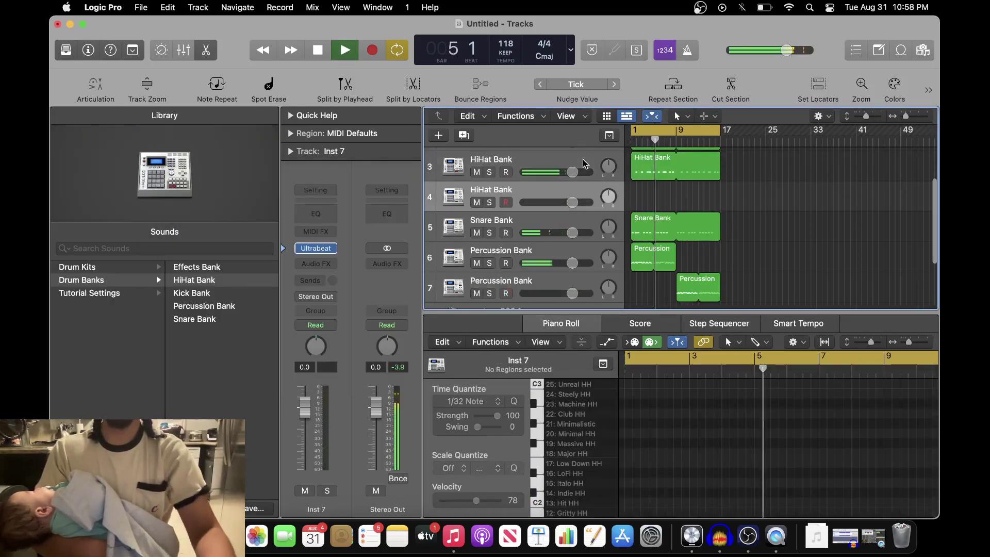
# Turn on Note Repeat for the new HiHat Bank track and set its rate to 1/64 Note
pyautogui.click(216, 83)
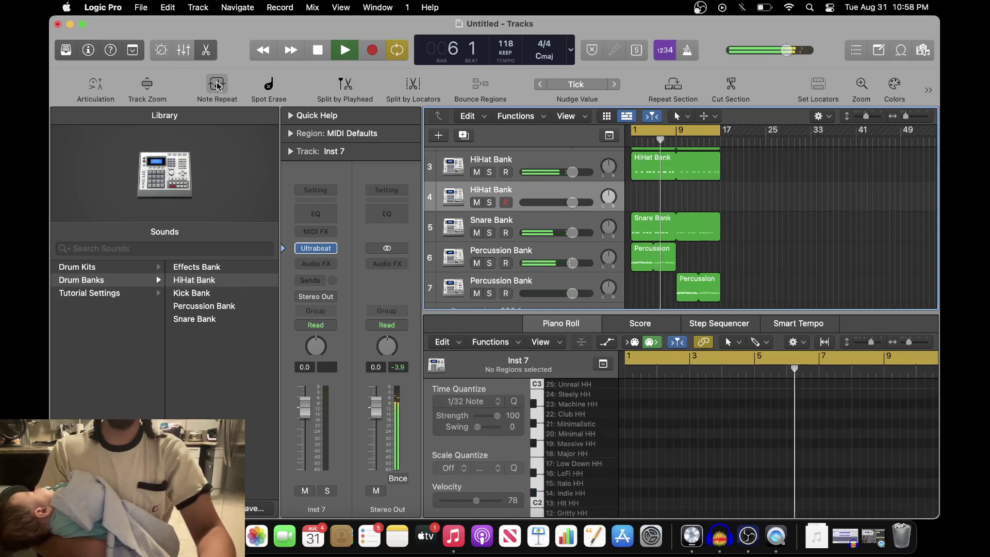
pyautogui.click(318, 179)
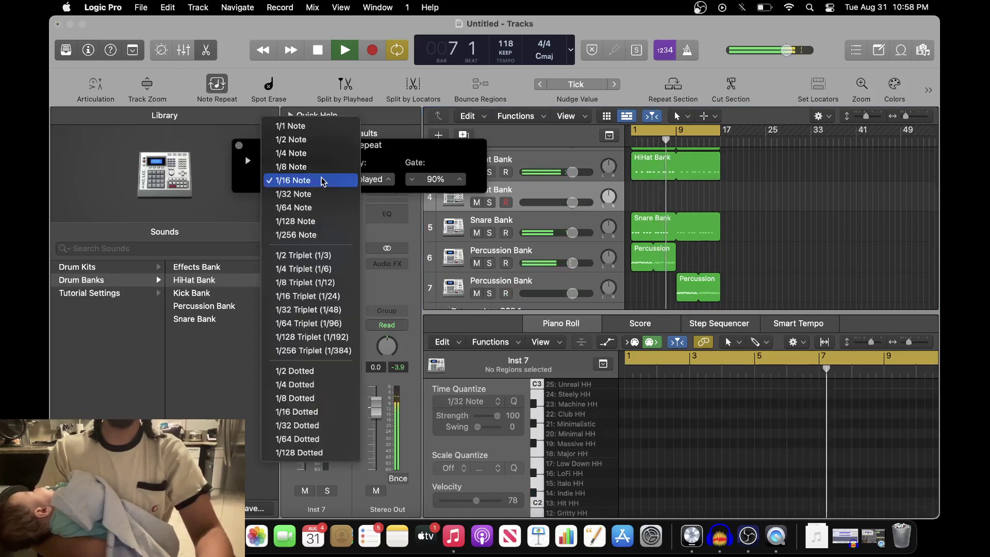
pyautogui.click(321, 207)
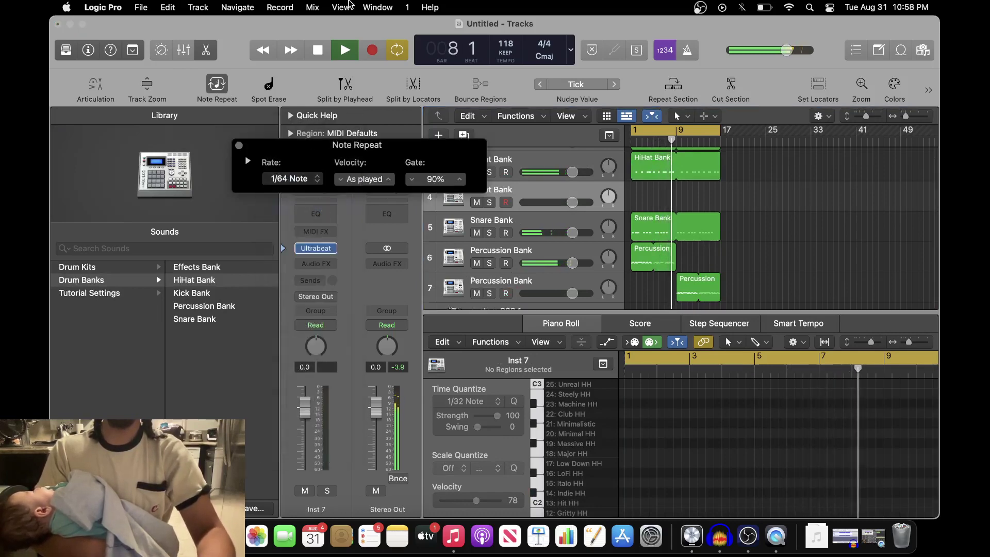
# Show the Musical Typing keyboard, try out Indie HH hi-hat rolls over the beat and stop playback
pyautogui.click(377, 7)
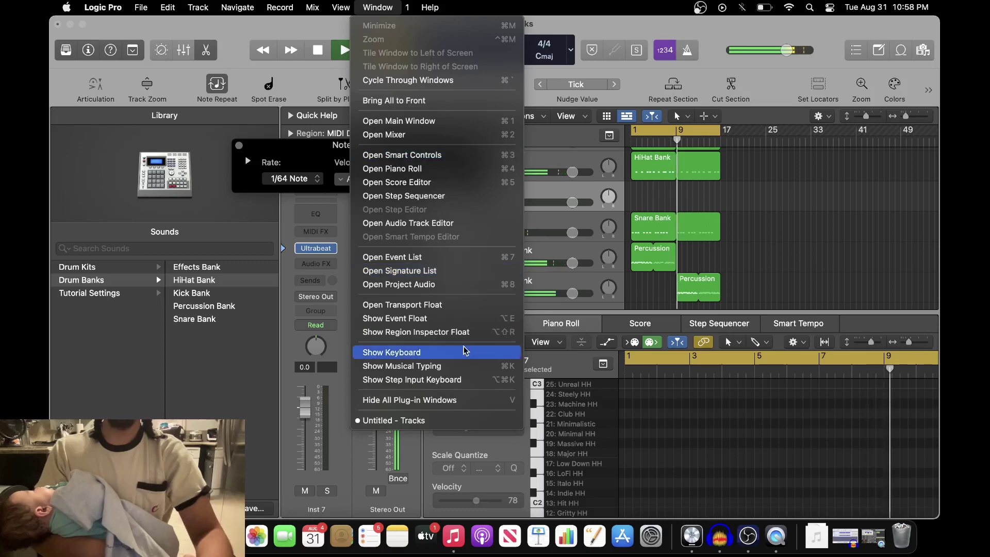
pyautogui.click(468, 366)
pyautogui.press('w')
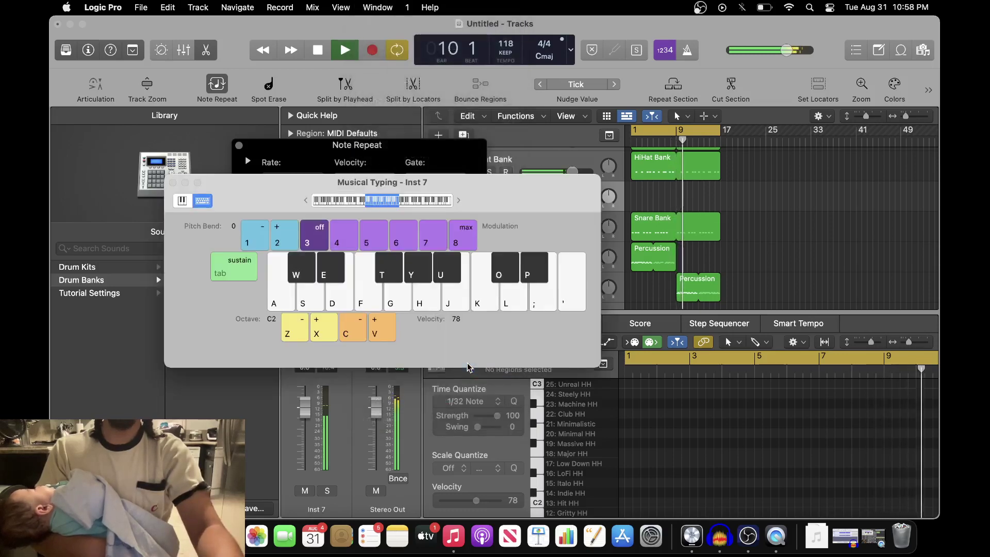
pyautogui.press('w')
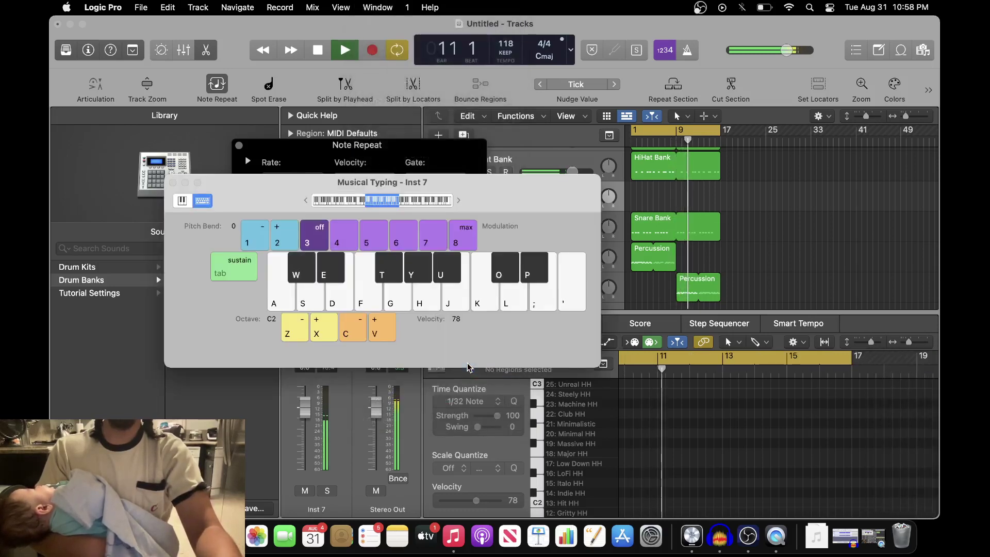
pyautogui.press('w')
pyautogui.press('w')
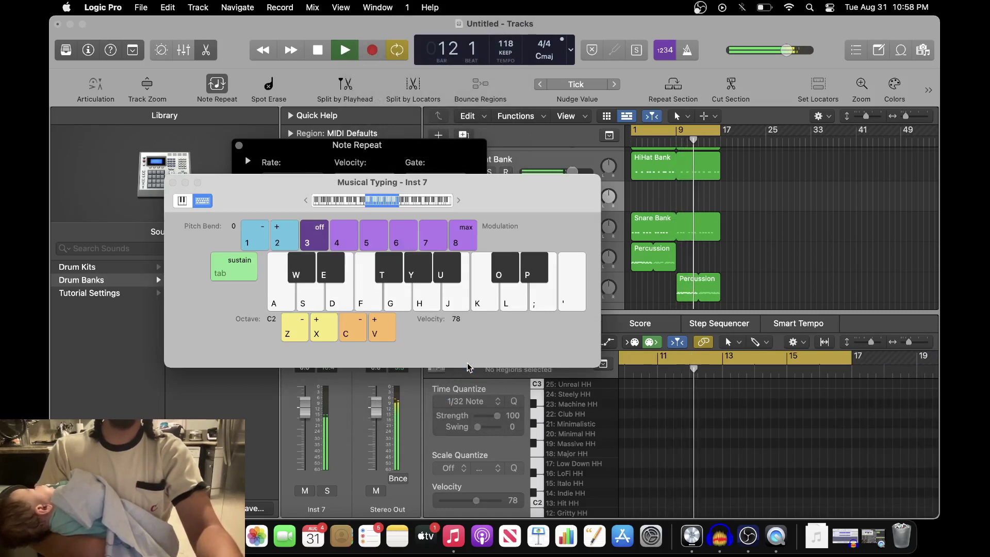
pyautogui.press('space')
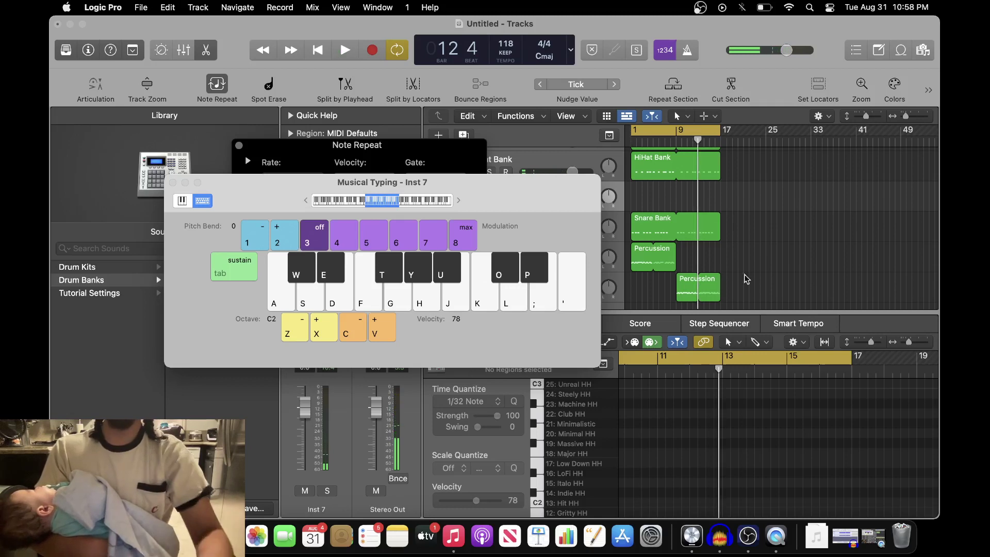
# Turn cycle mode off and record Indie HH hi-hat rolls on the new HiHat Bank track from bar 9 to bar 17
pyautogui.click(677, 133)
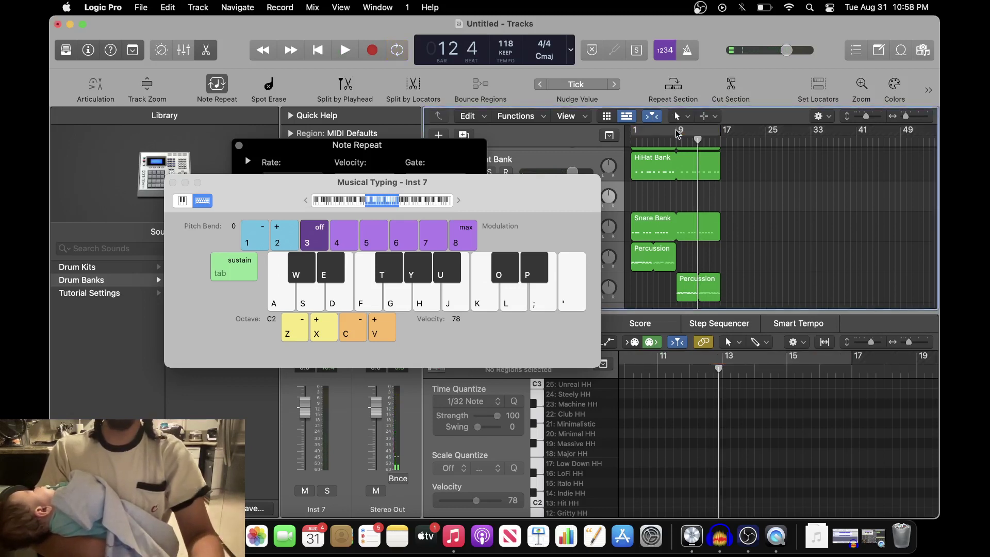
pyautogui.click(677, 141)
pyautogui.press('r')
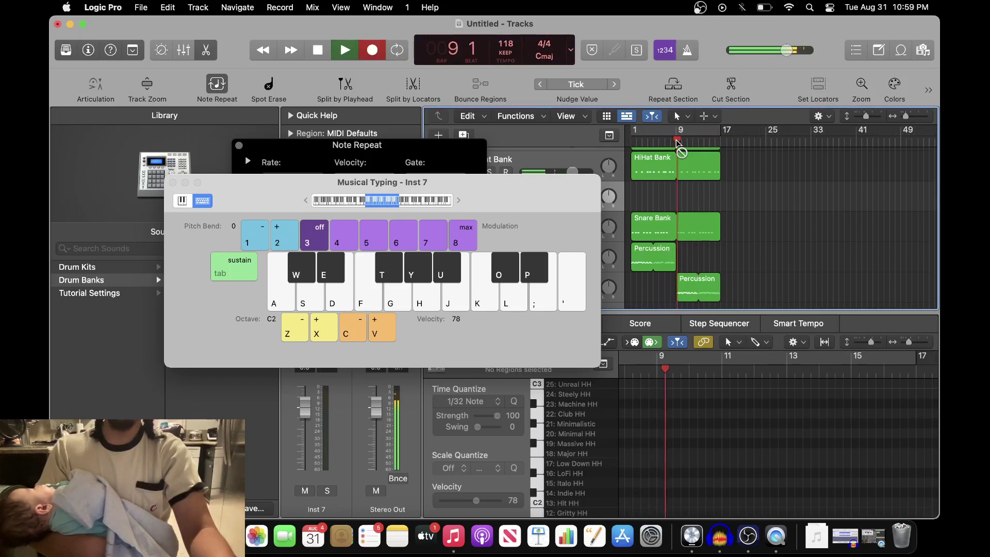
pyautogui.press('w')
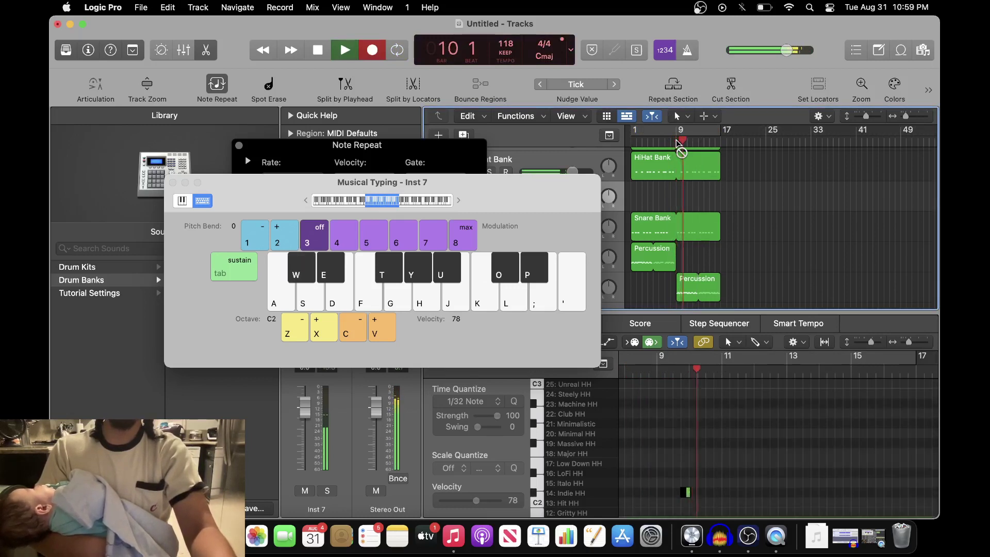
pyautogui.press('w')
pyautogui.press('w')
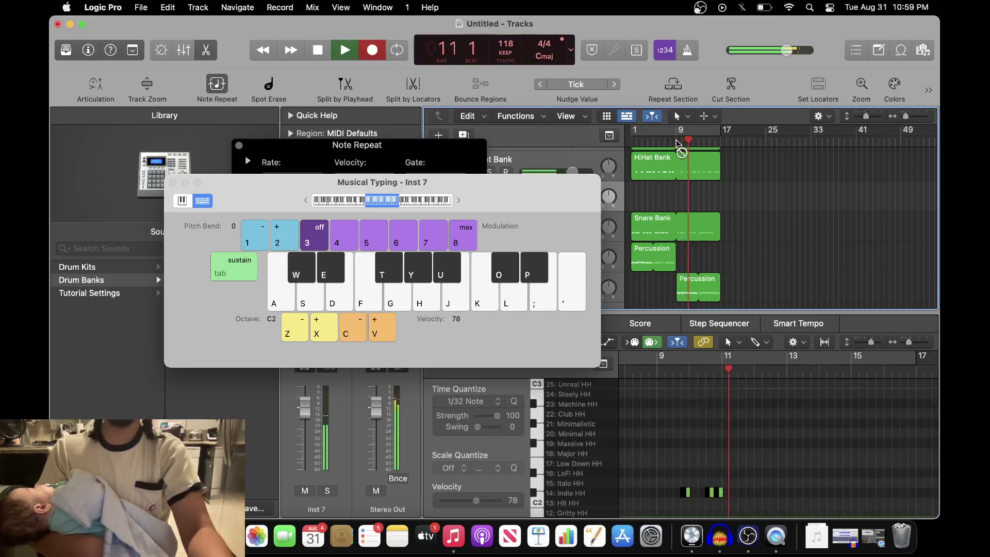
pyautogui.press('w')
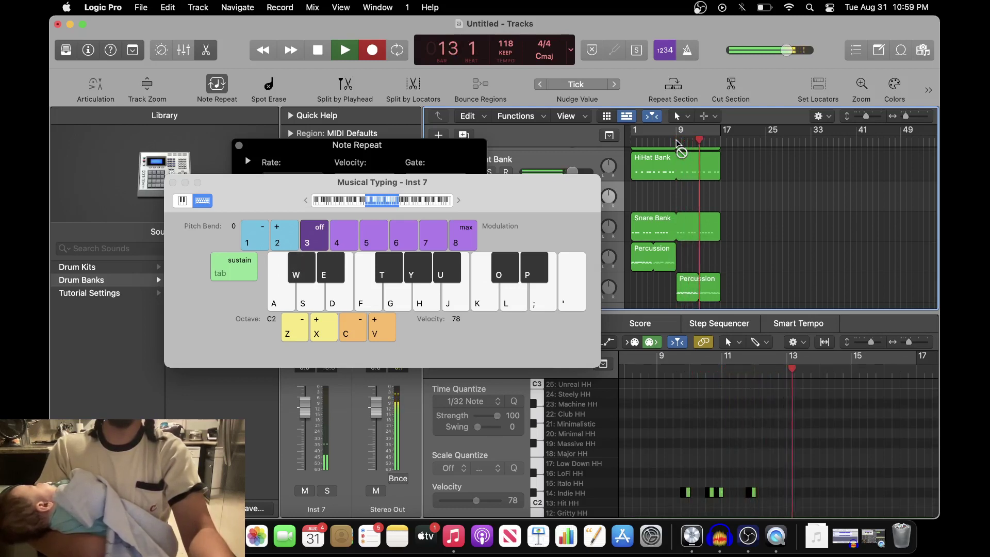
pyautogui.press('w')
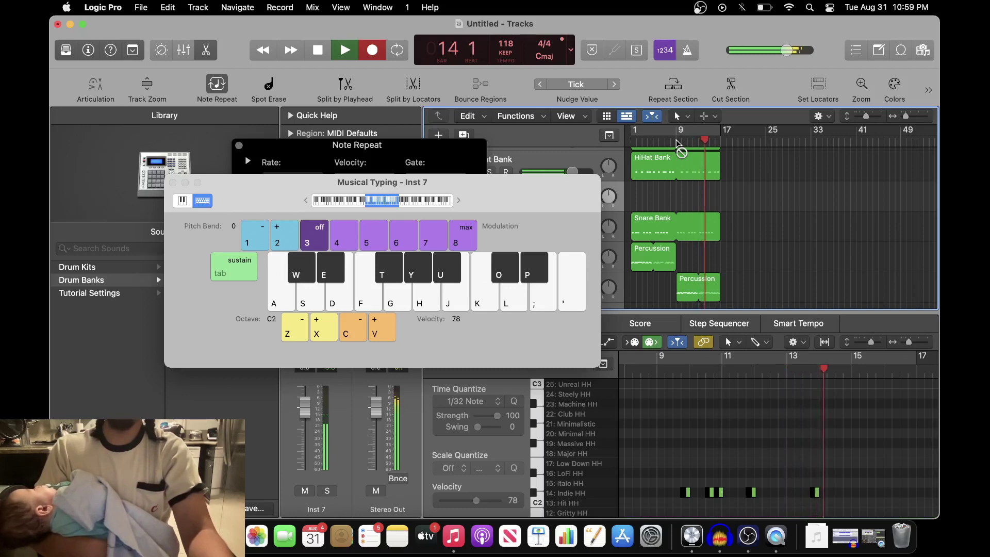
pyautogui.press('w')
pyautogui.press('w')
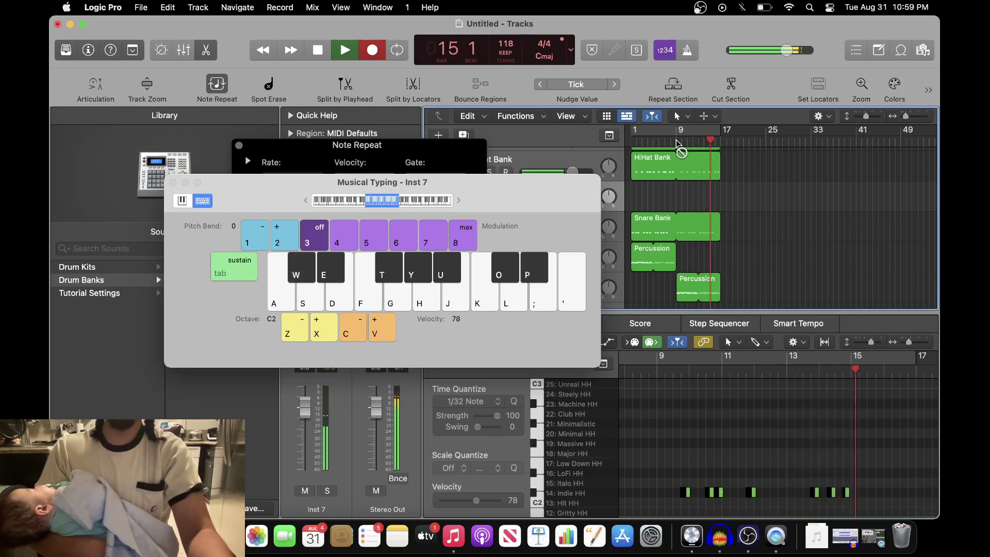
pyautogui.press('w')
pyautogui.press('w')
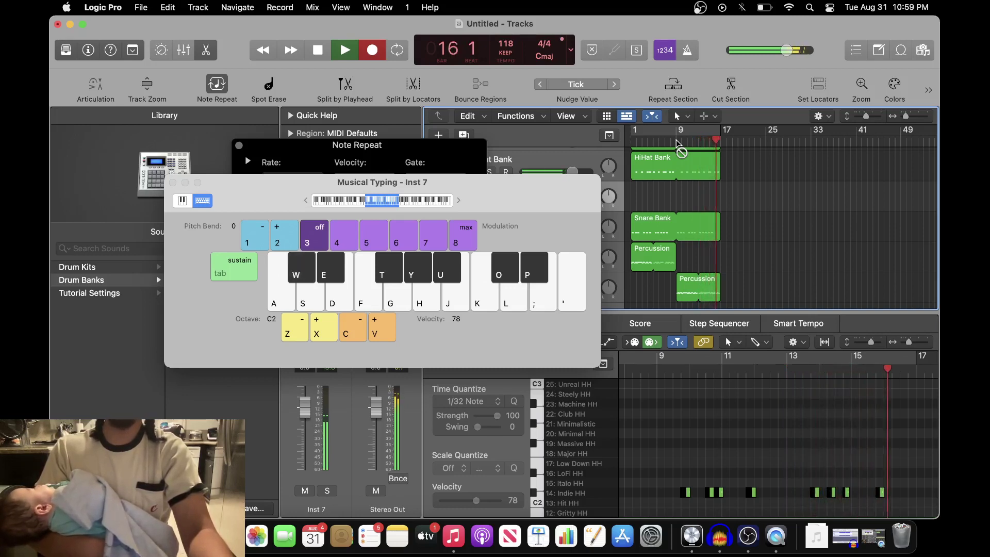
pyautogui.press('w')
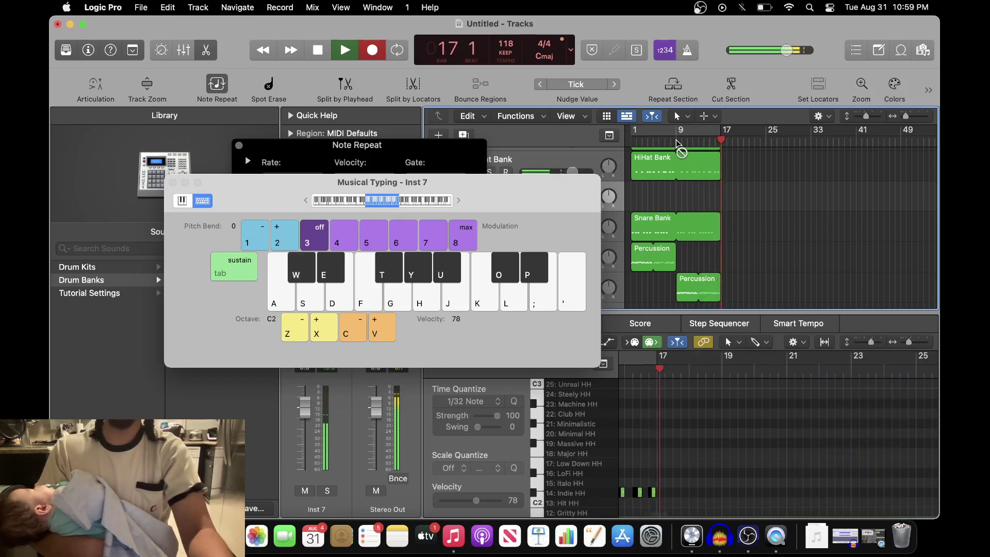
pyautogui.press('space')
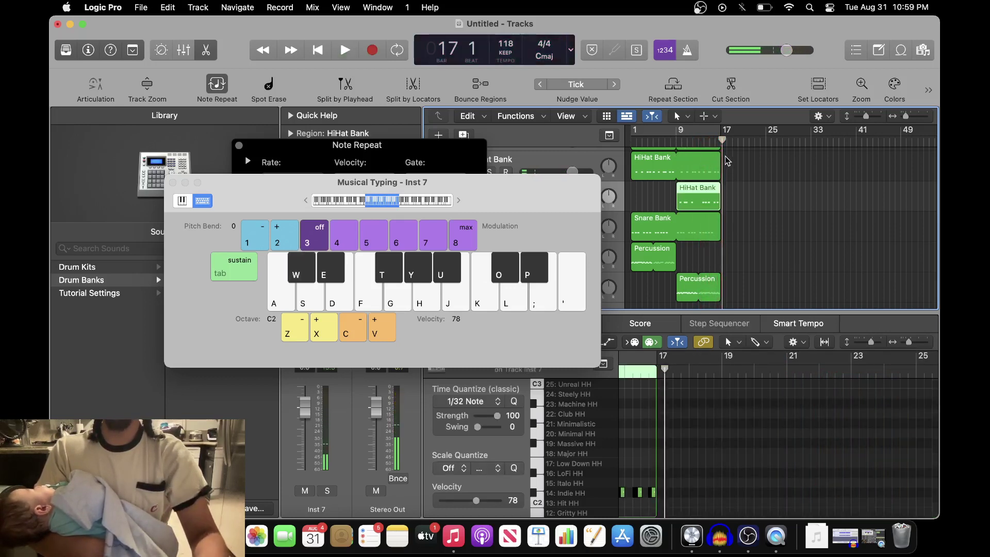
# Remove the loop from the original HiHat Bank region so it ends at bar 9
pyautogui.moveTo(720, 164); pyautogui.dragTo(675, 163)
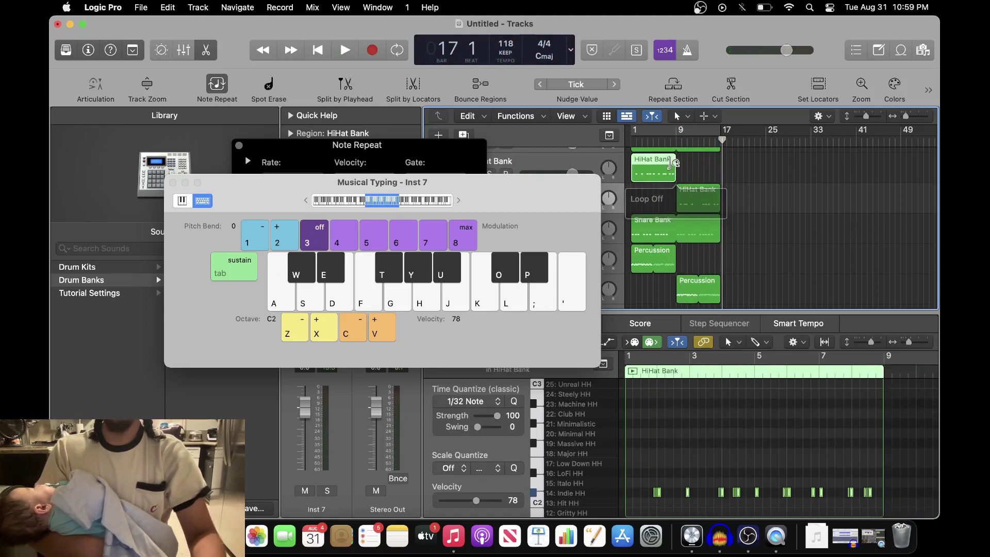
# Play the arrangement from bar 1 with cycle mode turned on over bars 1 to 17
pyautogui.press('Return')
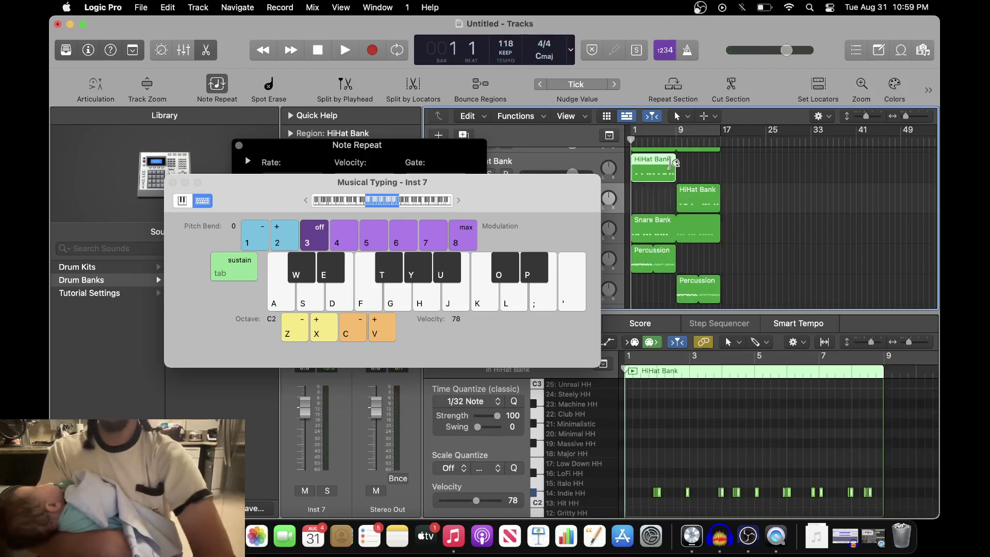
pyautogui.press('space')
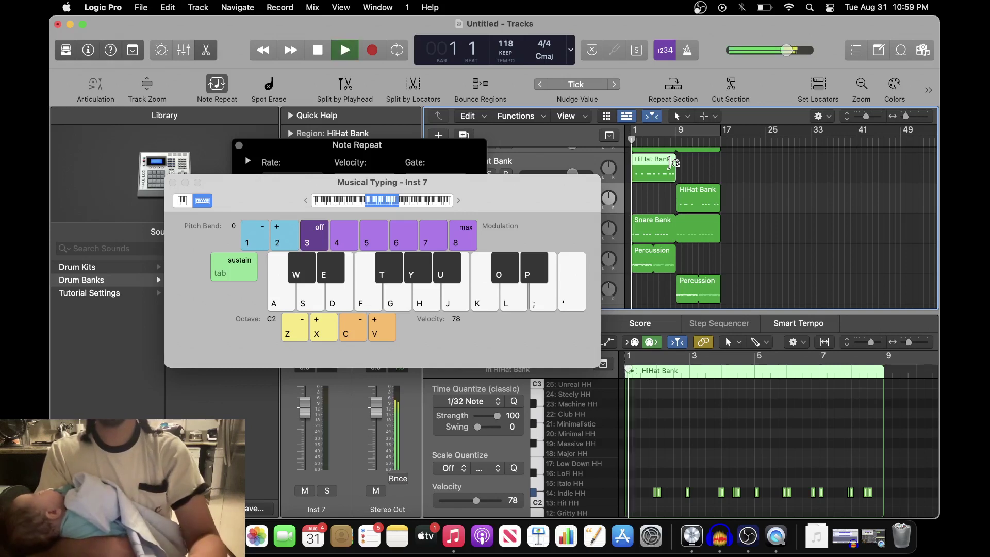
pyautogui.click(681, 132)
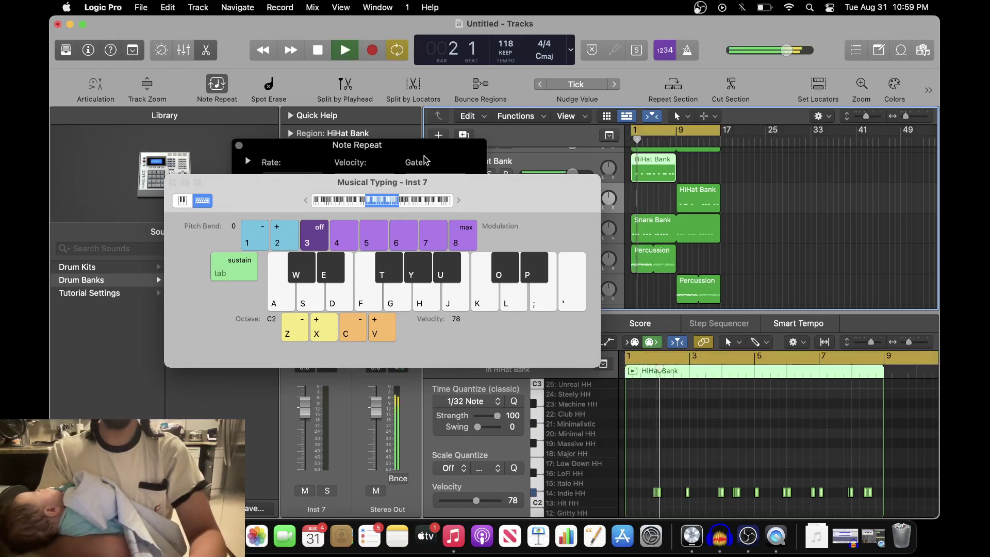
# Close the Musical Typing and Note Repeat windows, deselect the HiHat Bank region and hide the editor to show all tracks
pyautogui.click(172, 183)
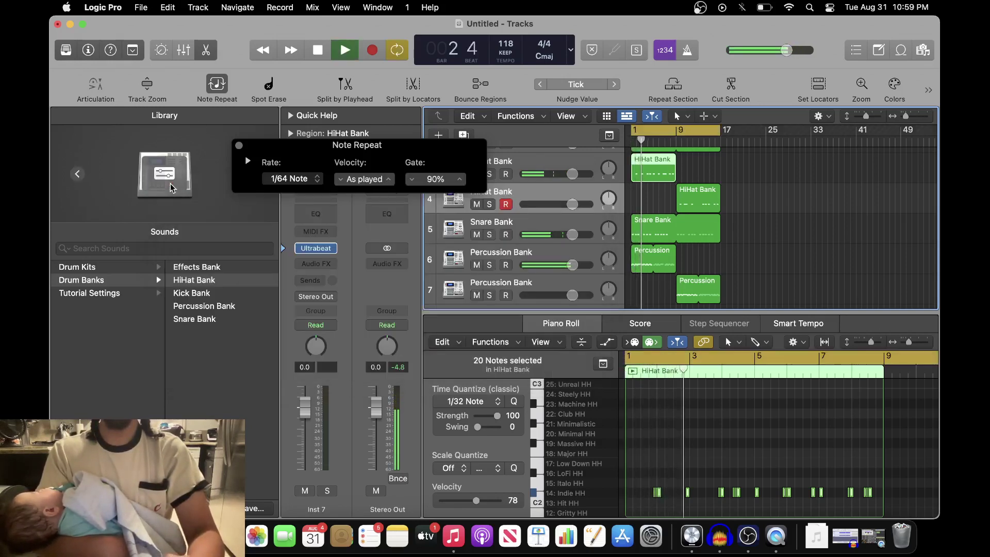
pyautogui.click(239, 145)
pyautogui.click(784, 202)
pyautogui.scroll(3, 781, 202)
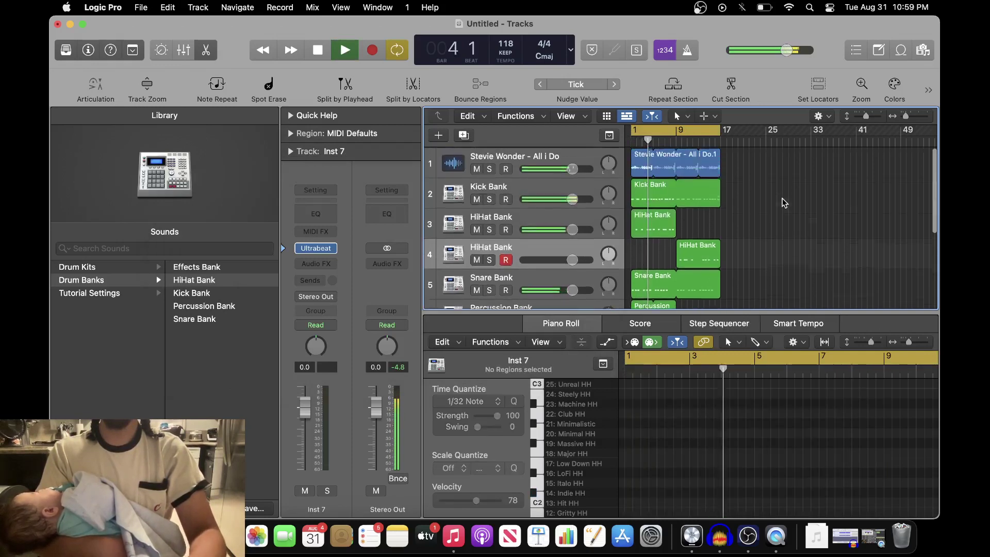
pyautogui.click(204, 50)
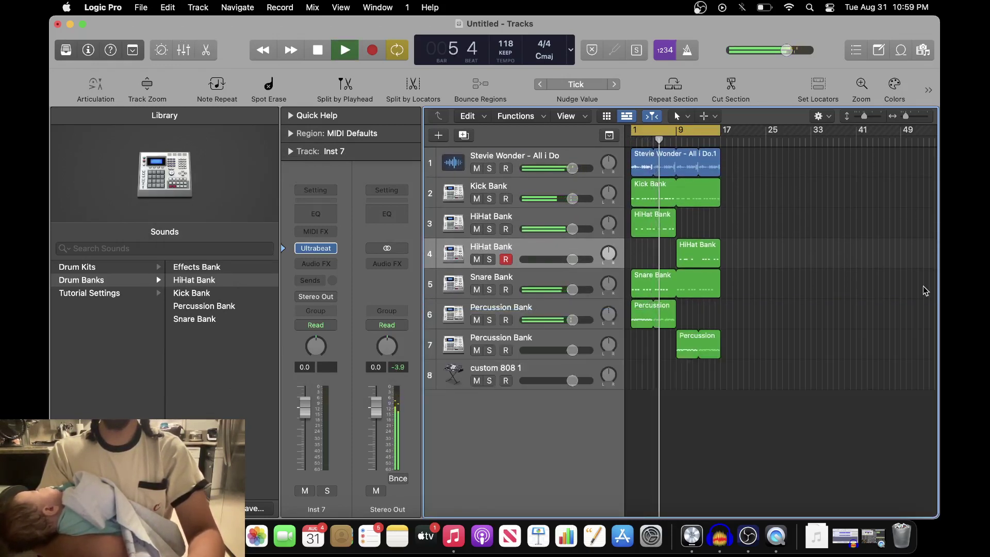
# Switch to OBS to view the screen recording controls while the beat plays
pyautogui.click(752, 546)
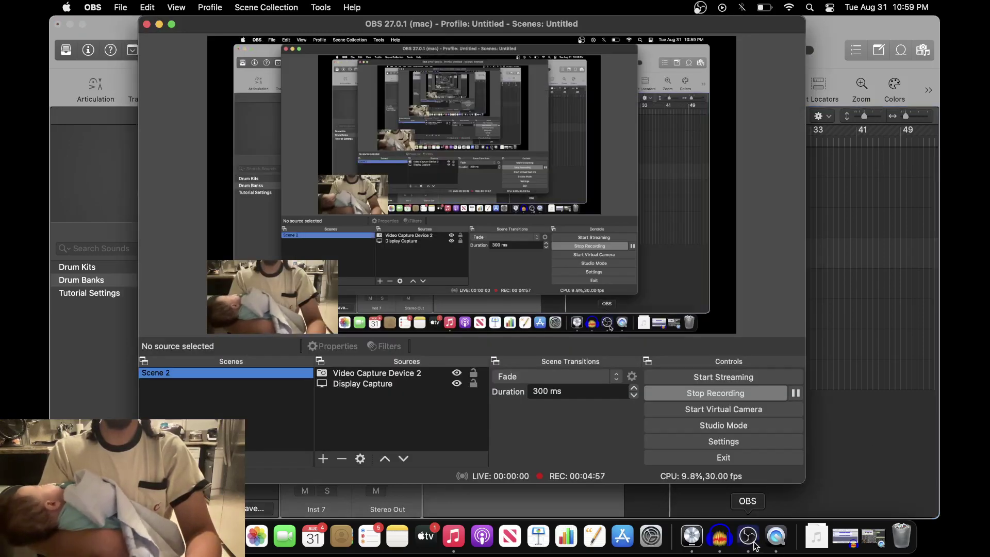
pyautogui.click(895, 462)
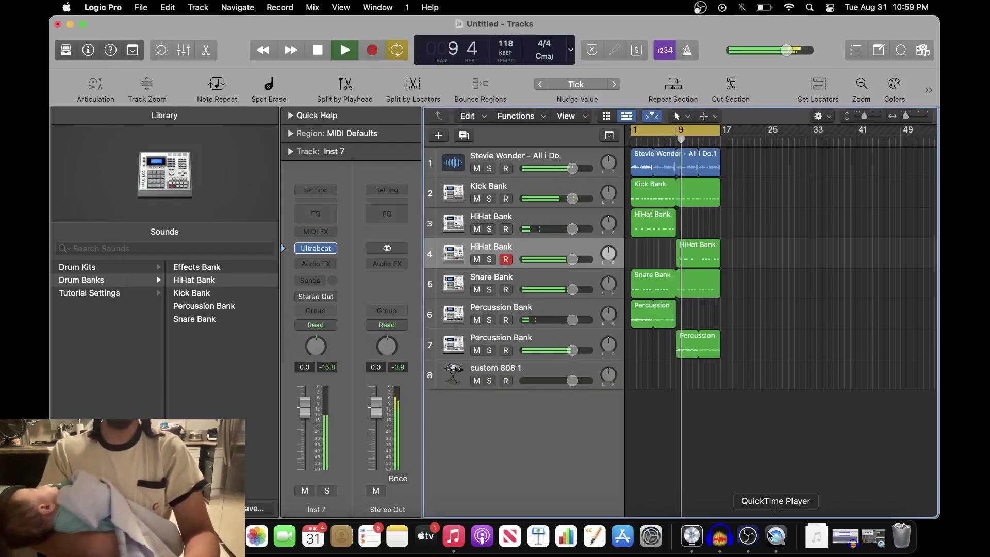
pyautogui.click(752, 537)
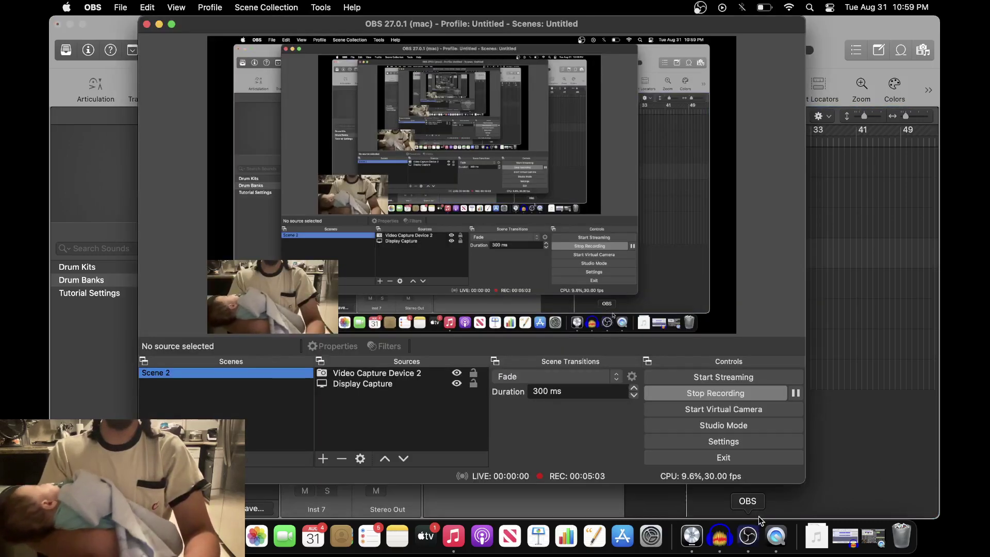